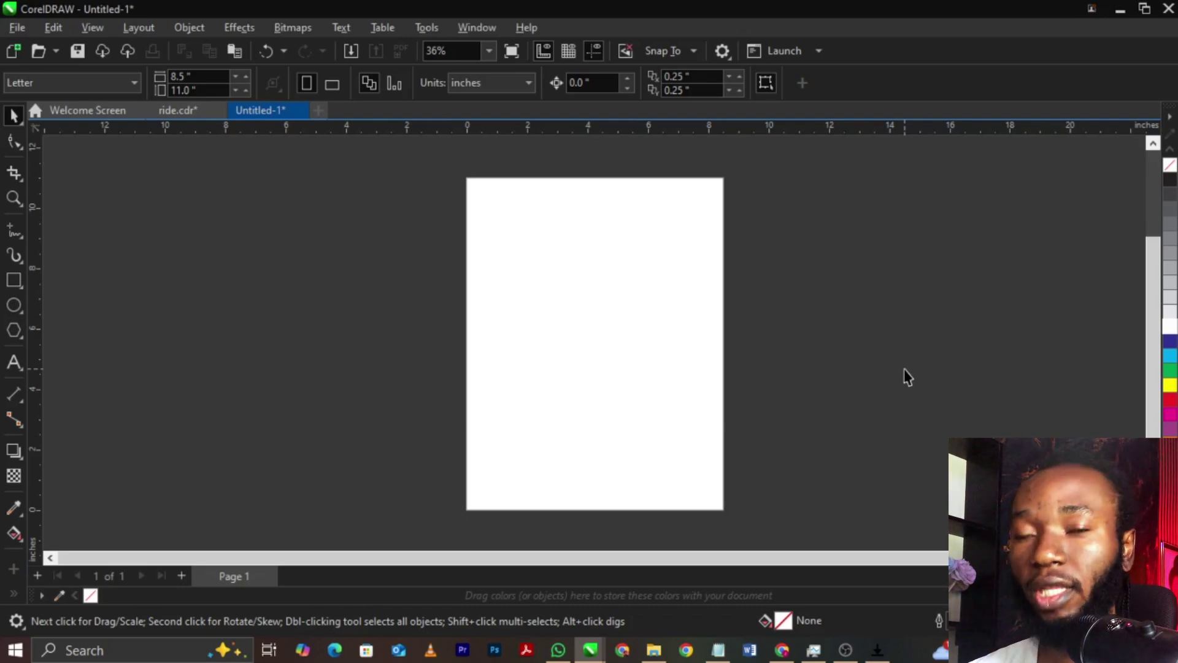
- Open the measurement Units list on the property bar for the blank Letter page
click(481, 89)
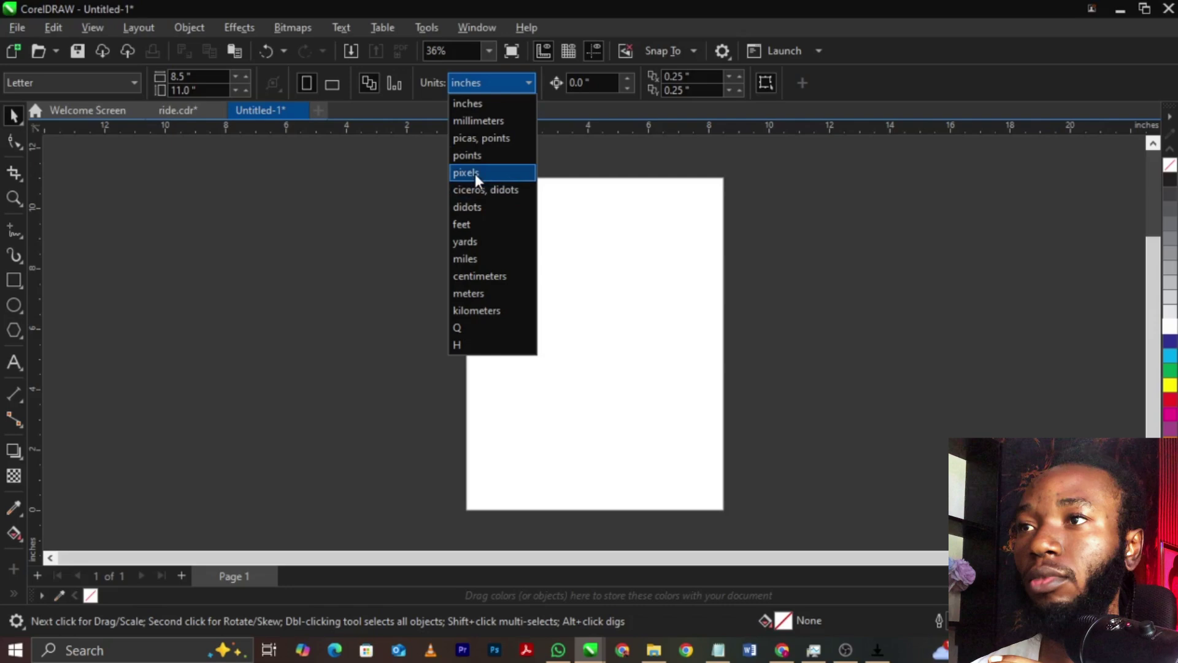
- Switch the document units from inches to pixels
click(381, 213)
click(491, 83)
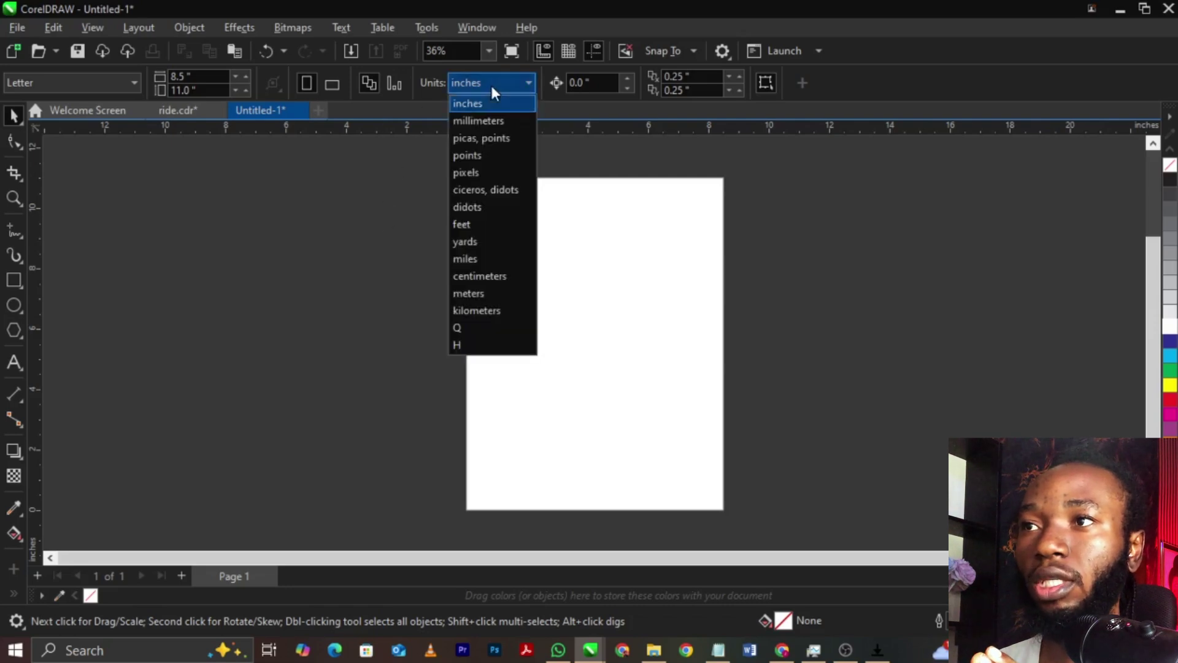
click(492, 171)
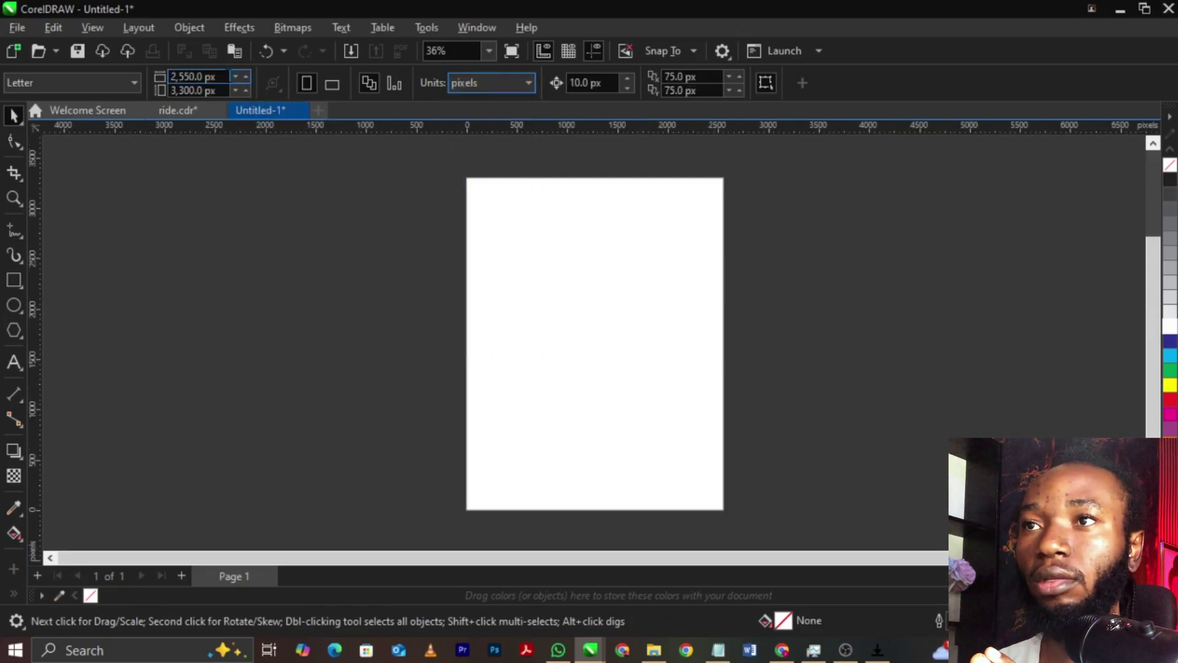
- Resize the page to 1,080 × 1,350 px and zoom so it fills the window
click(222, 76)
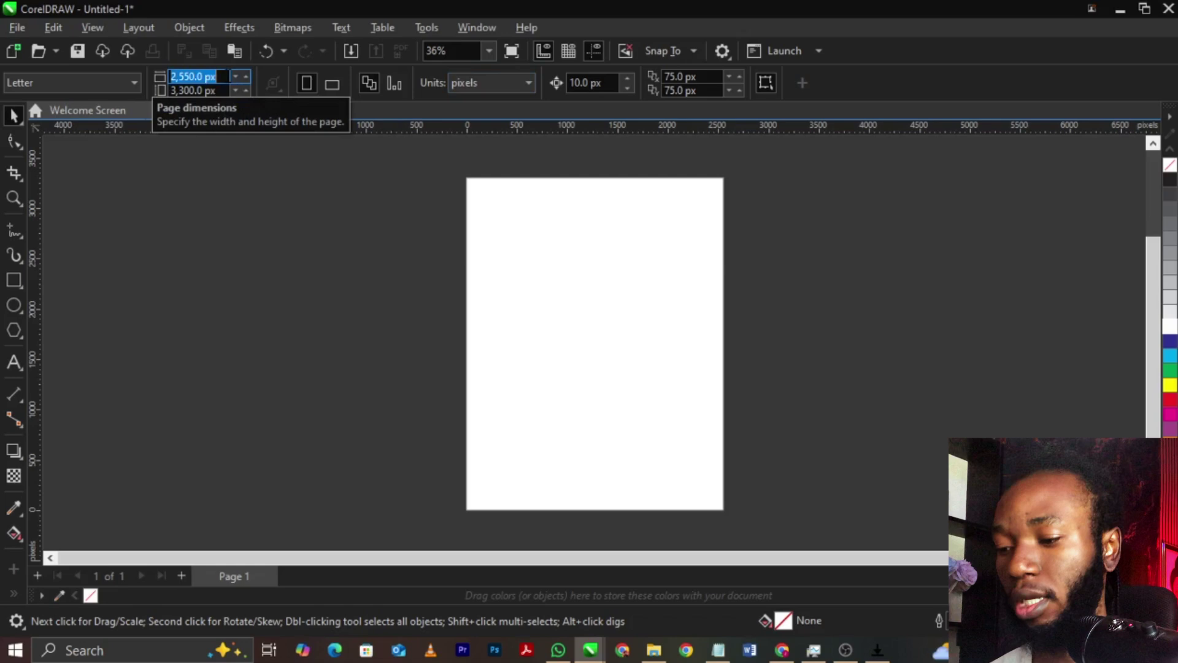
text(1080)
key(Tab)
text(1,3)
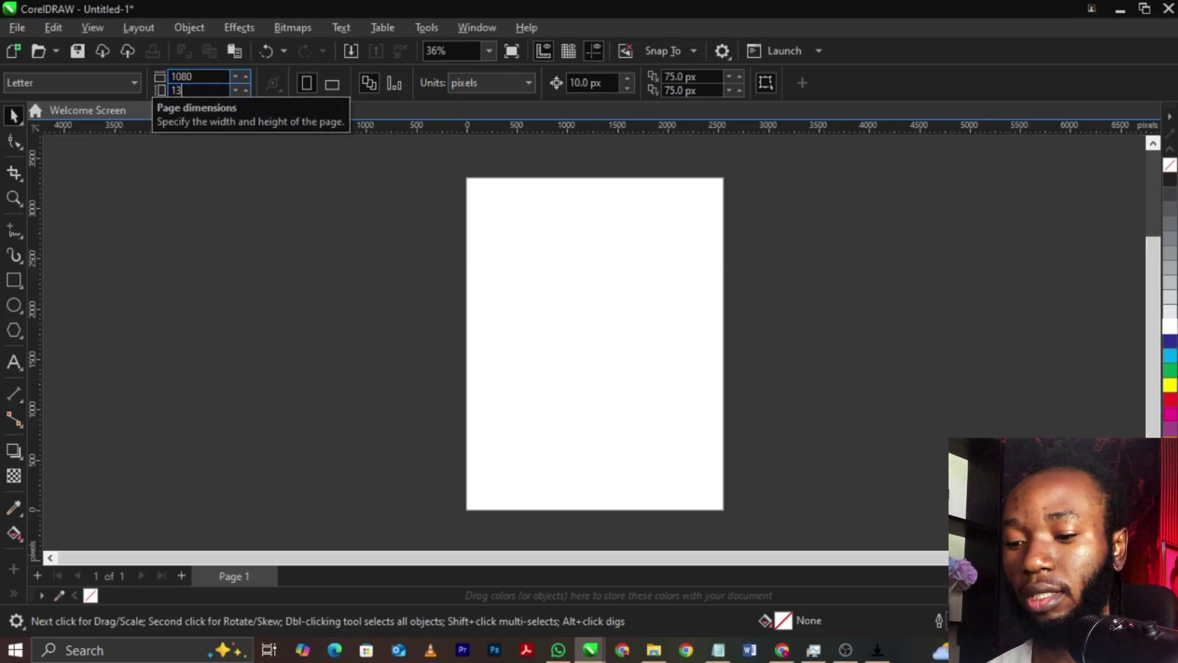
text(5)
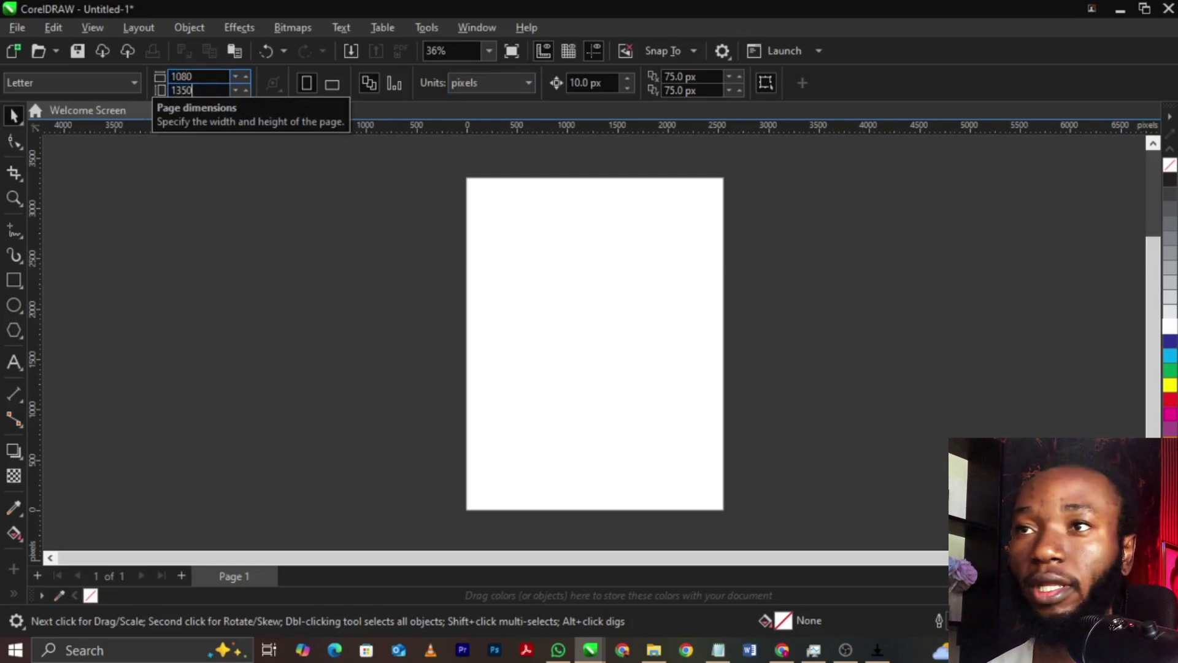
text(0)
key(Return)
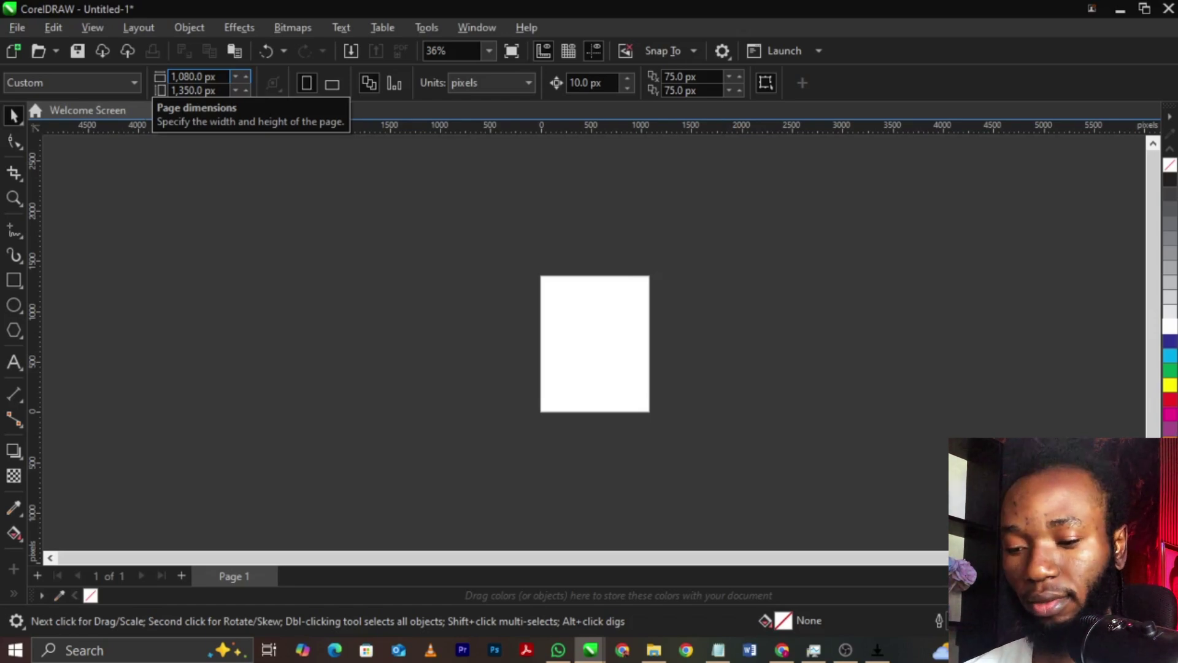
key(shift+F4)
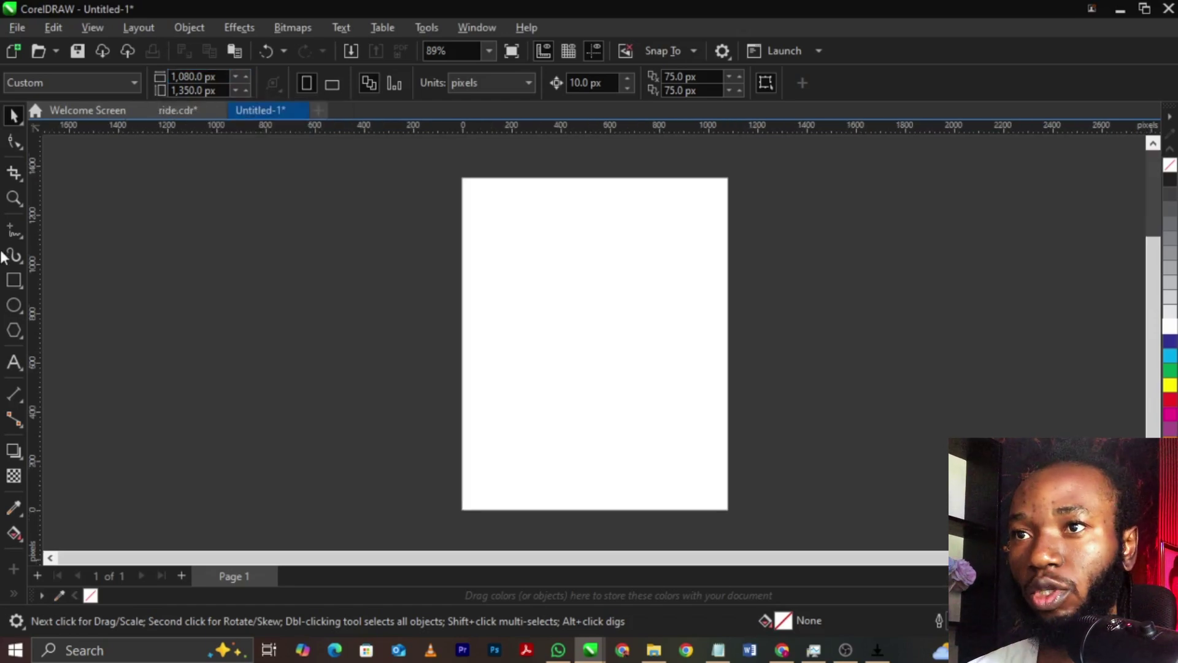
- Add a 1,080 × 1,350 px rectangle with no outline, centred on the page
double_click(12, 282)
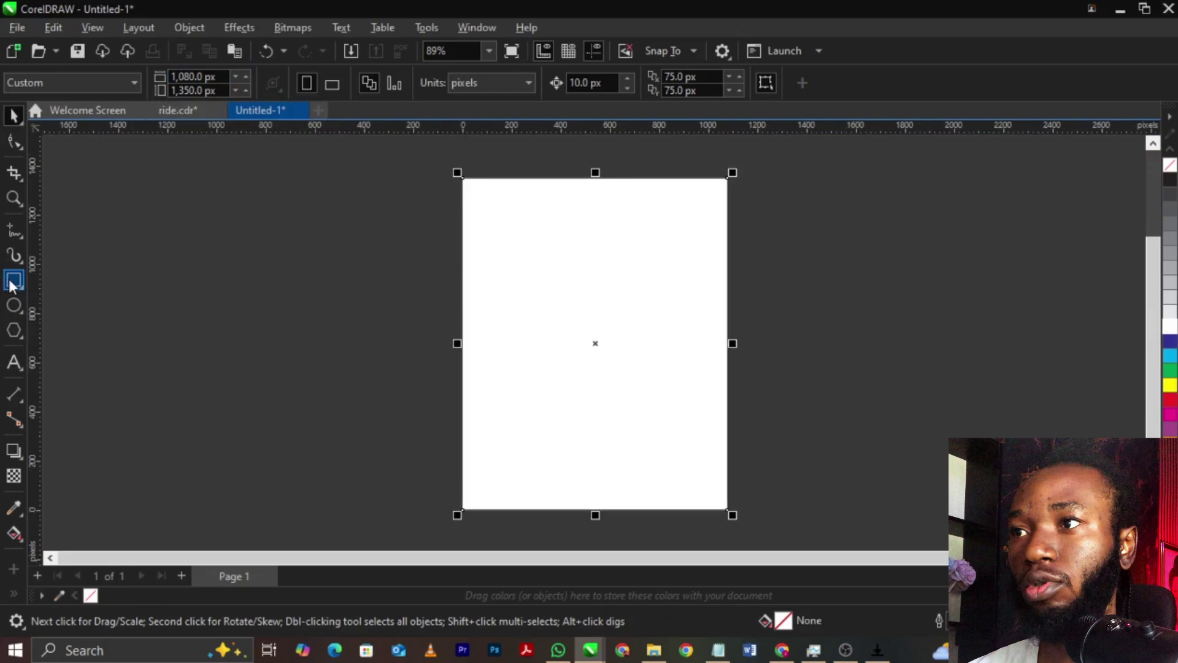
key(space)
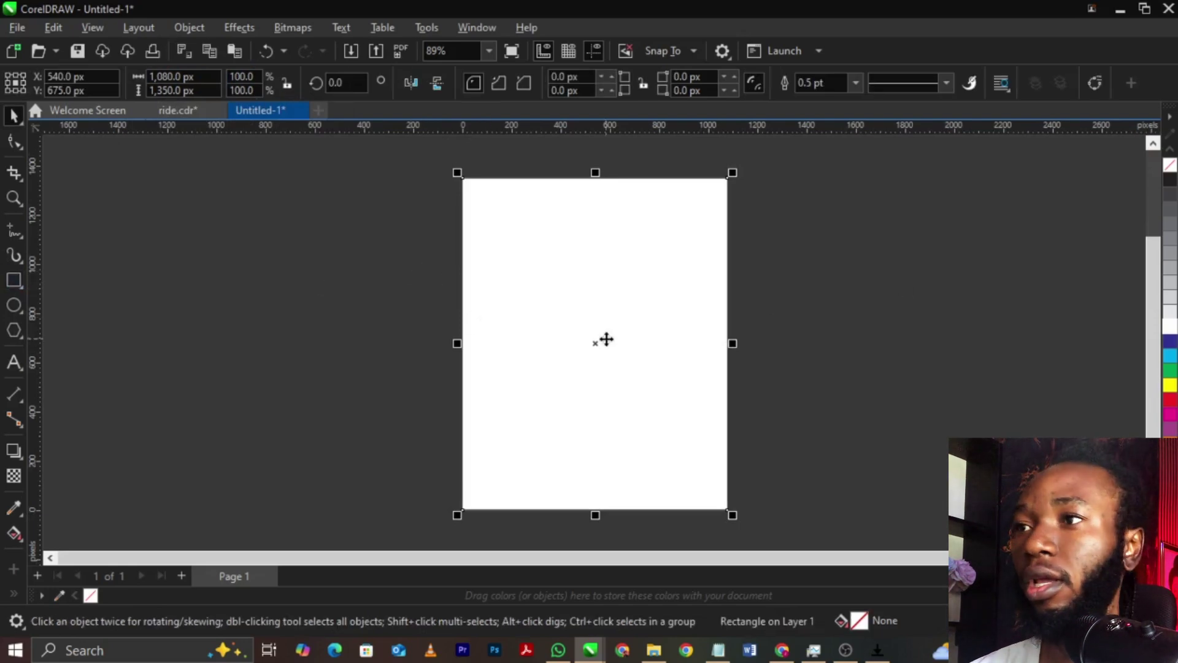
drag(605, 336, 509, 344)
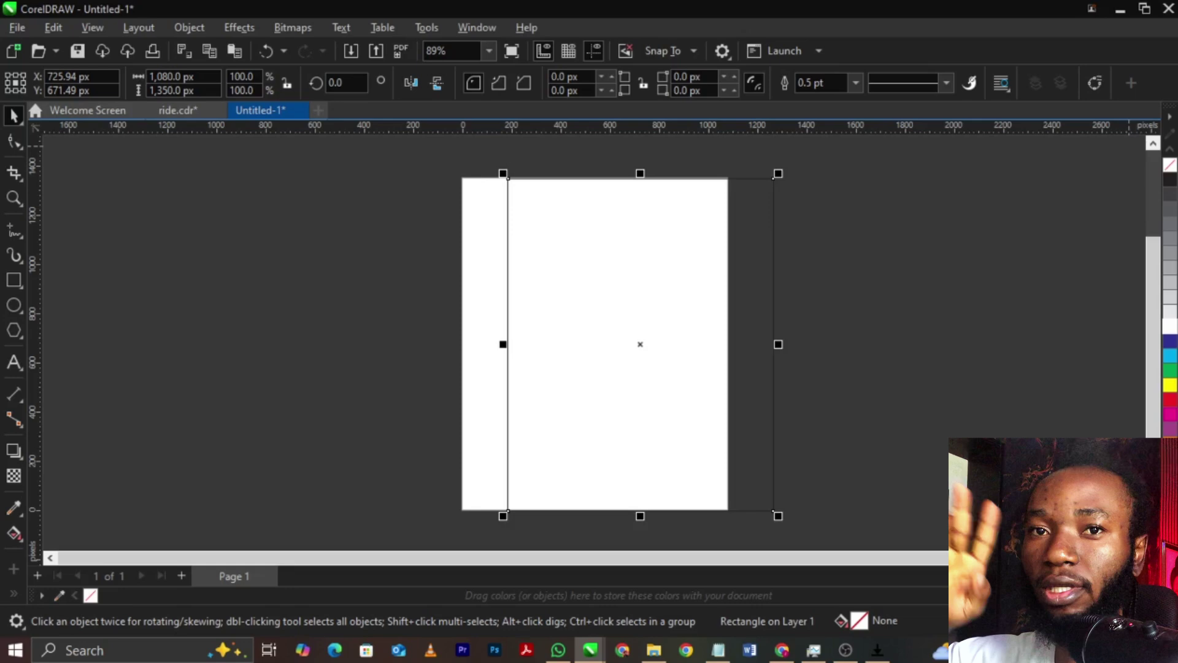
right_click(1171, 166)
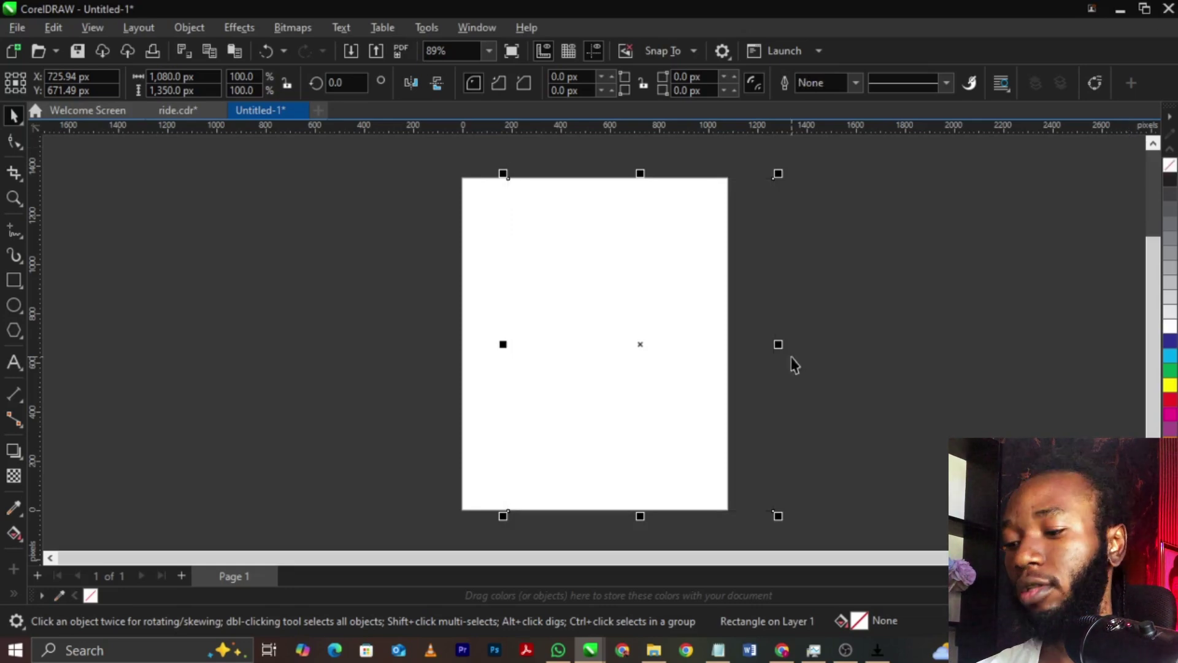
key(p)
click(805, 352)
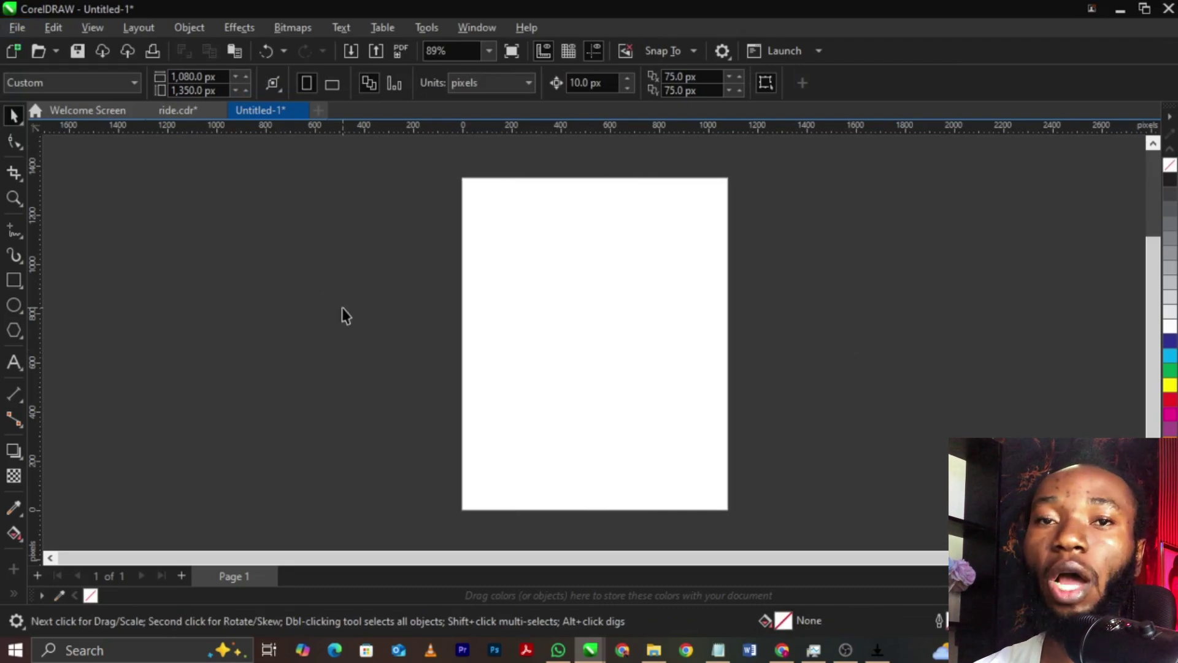
- Import mercedes_PNG80172.png and move the car image onto the page
click(17, 28)
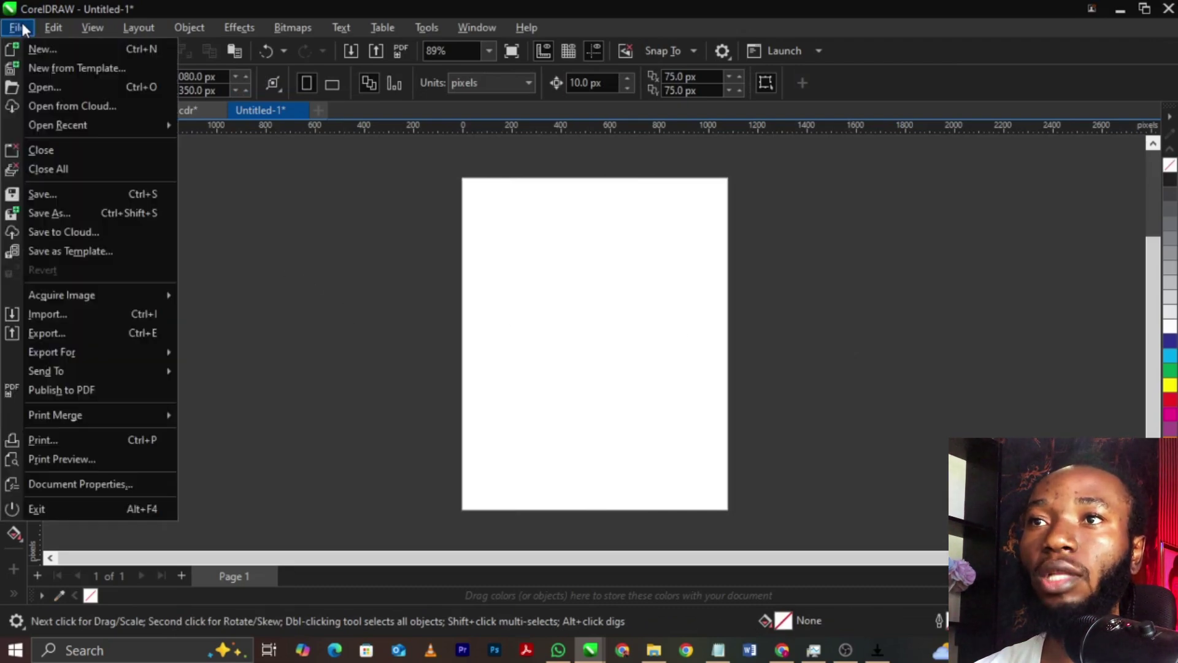
click(68, 314)
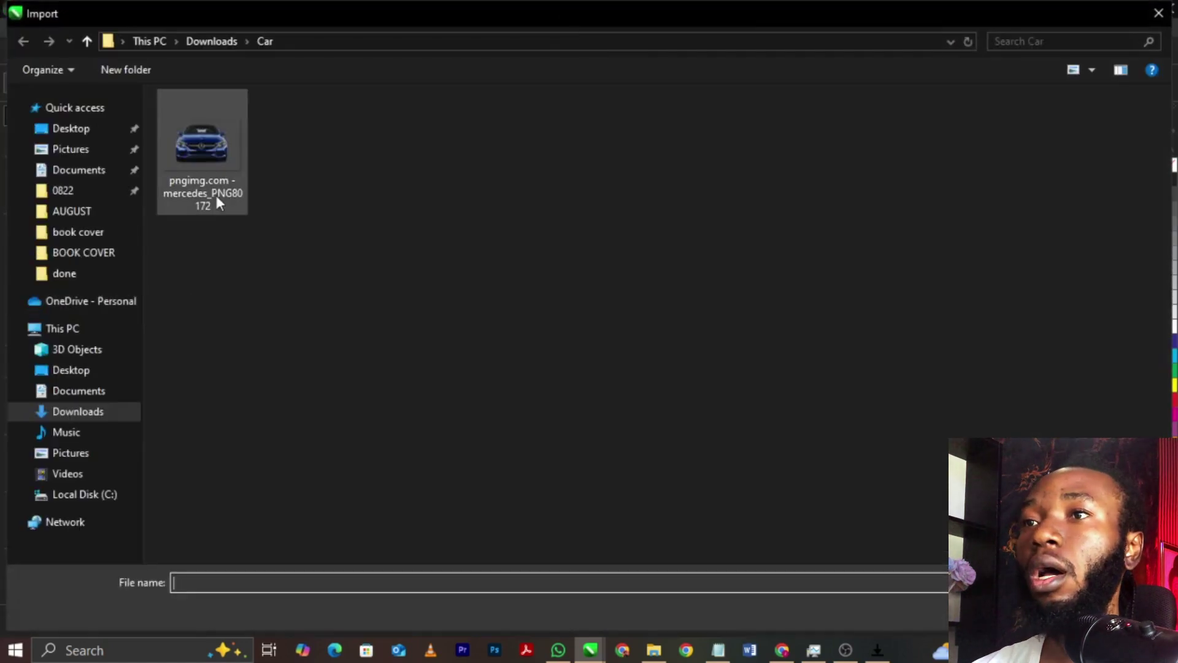
click(212, 143)
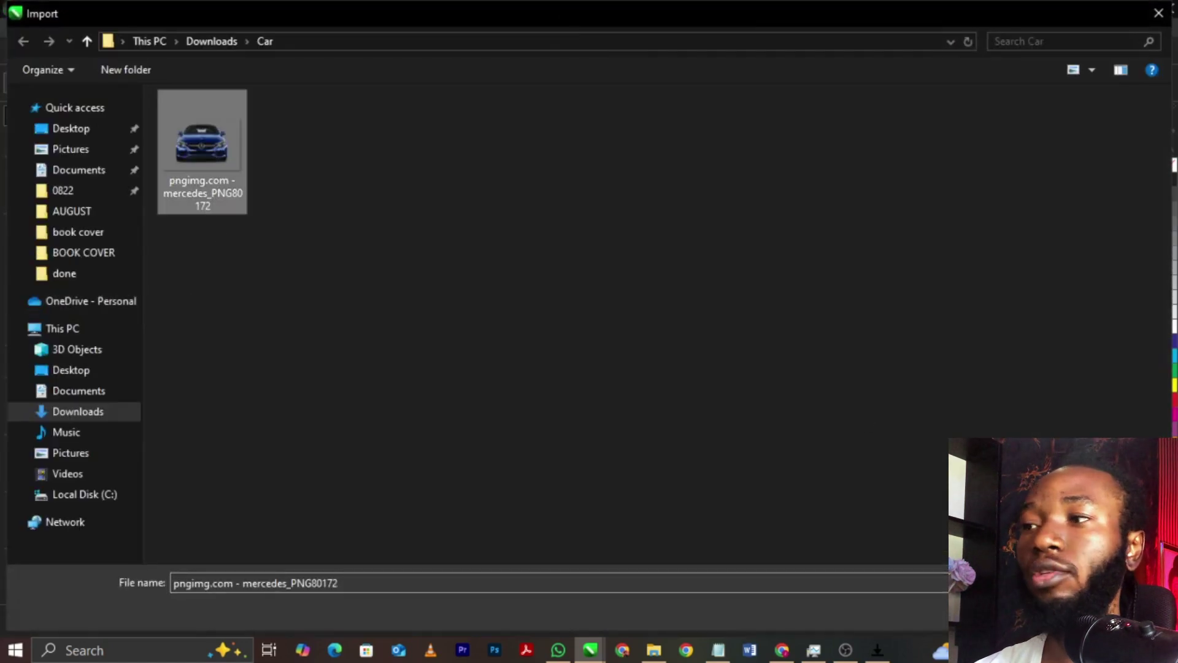
key(Return)
click(340, 216)
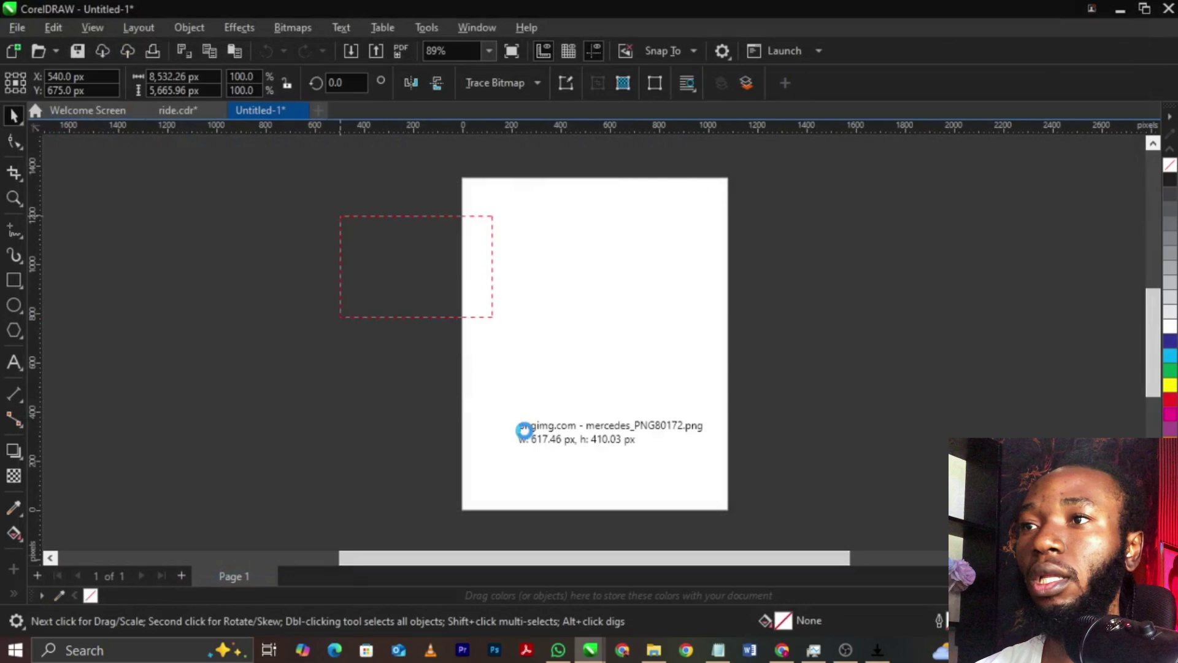
drag(421, 284, 611, 380)
- Enlarge the car image to about 1,010 × 670 px and centre it on the page
scroll(633, 396, up, 1)
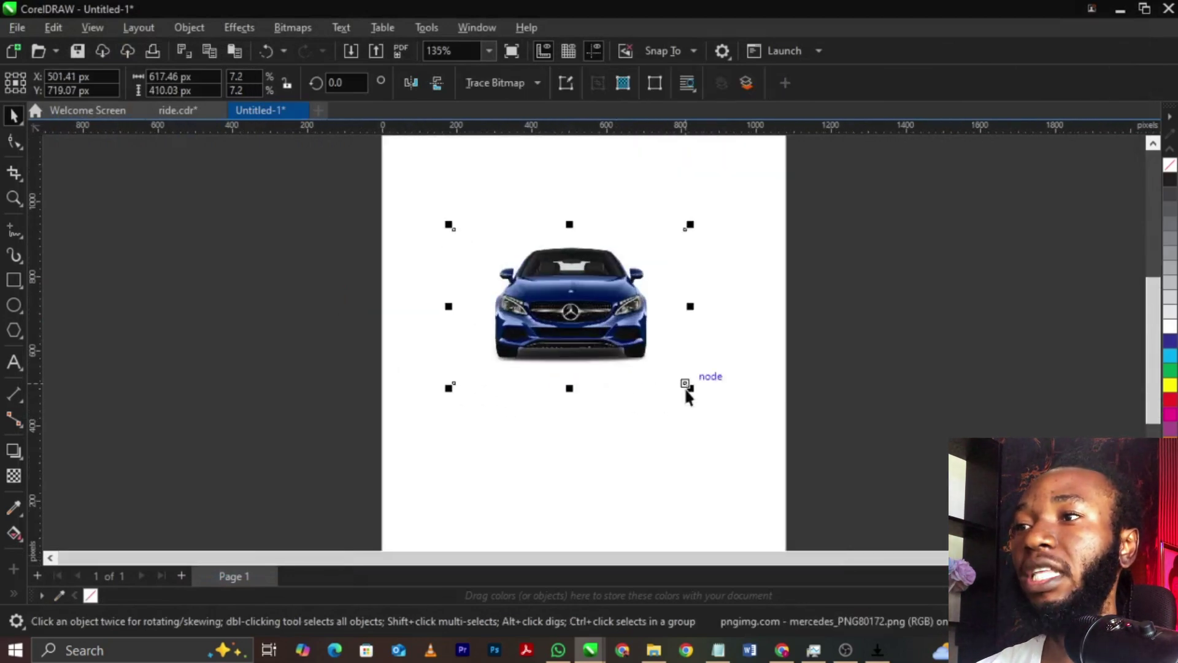
drag(687, 389, 764, 436)
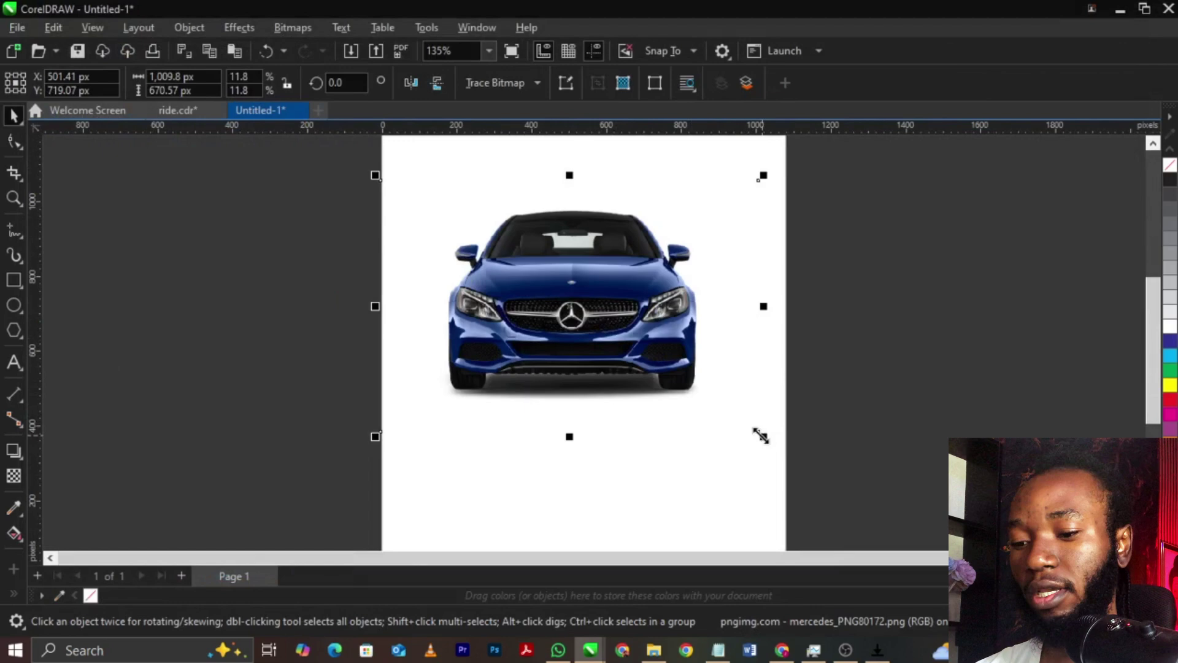
scroll(798, 434, down, 1)
key(p)
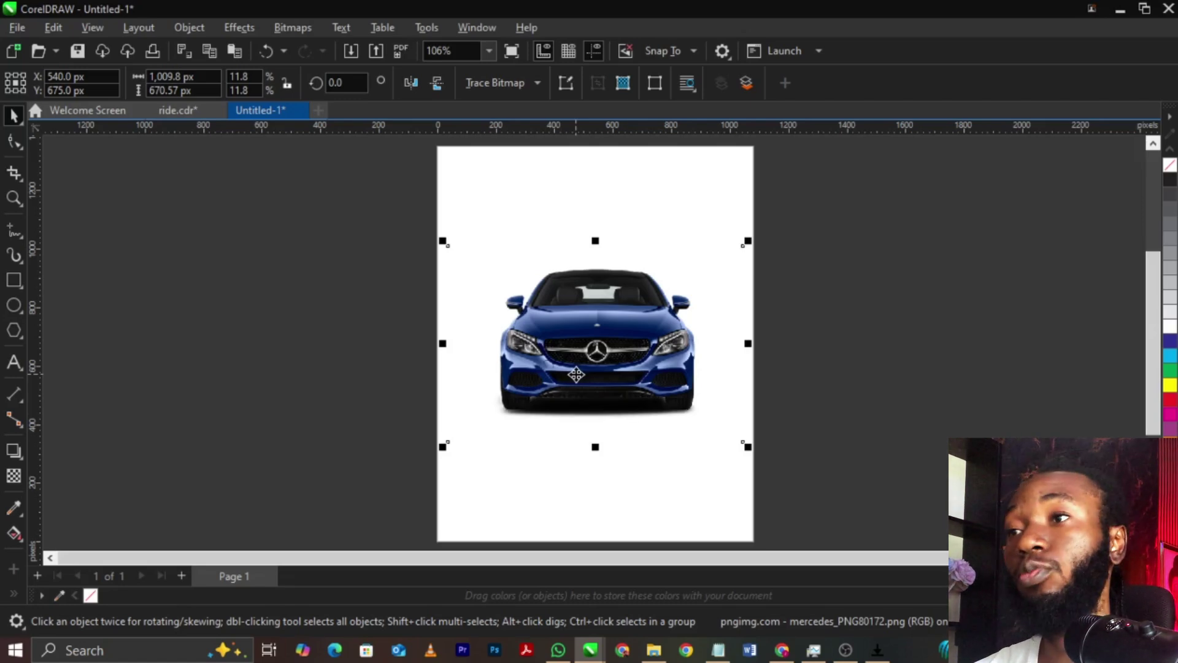
- Delete the duplicate copy of the car and reselect the remaining one
drag(575, 374, 748, 375)
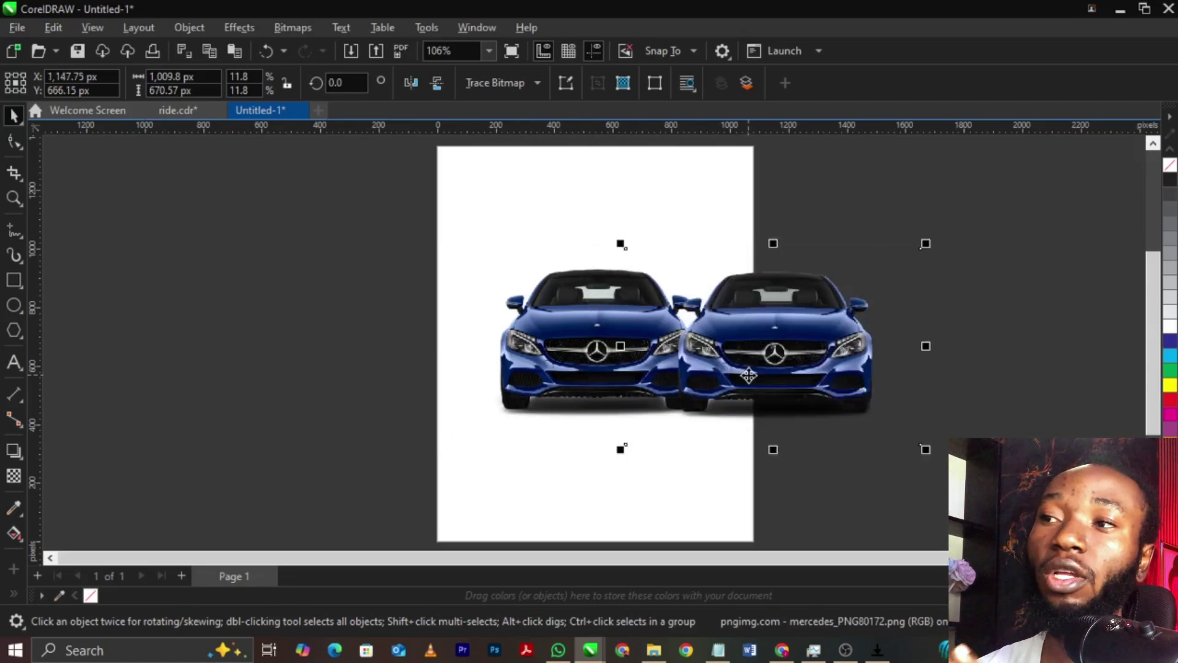
key(Delete)
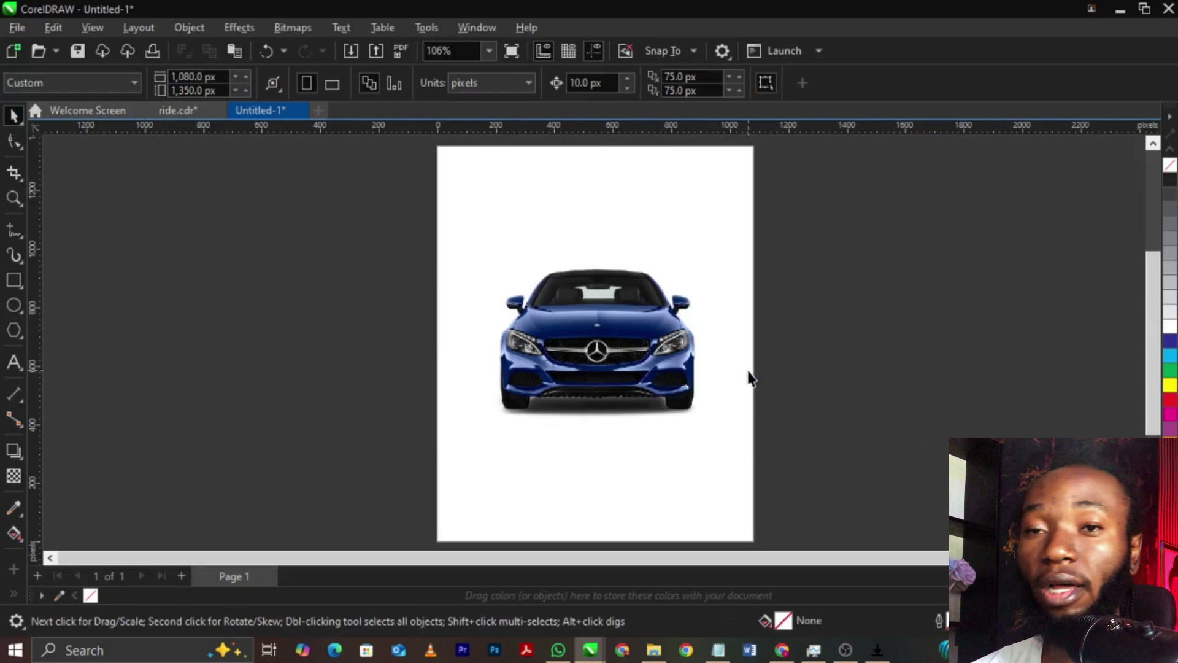
click(639, 372)
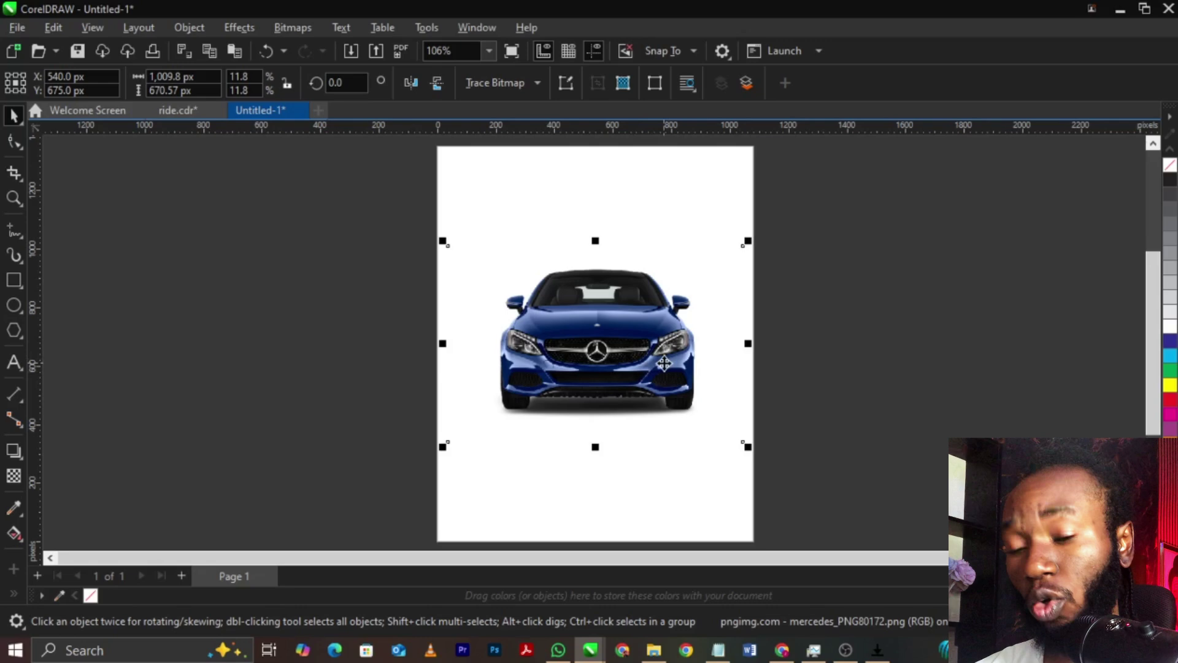
drag(664, 363, 208, 363)
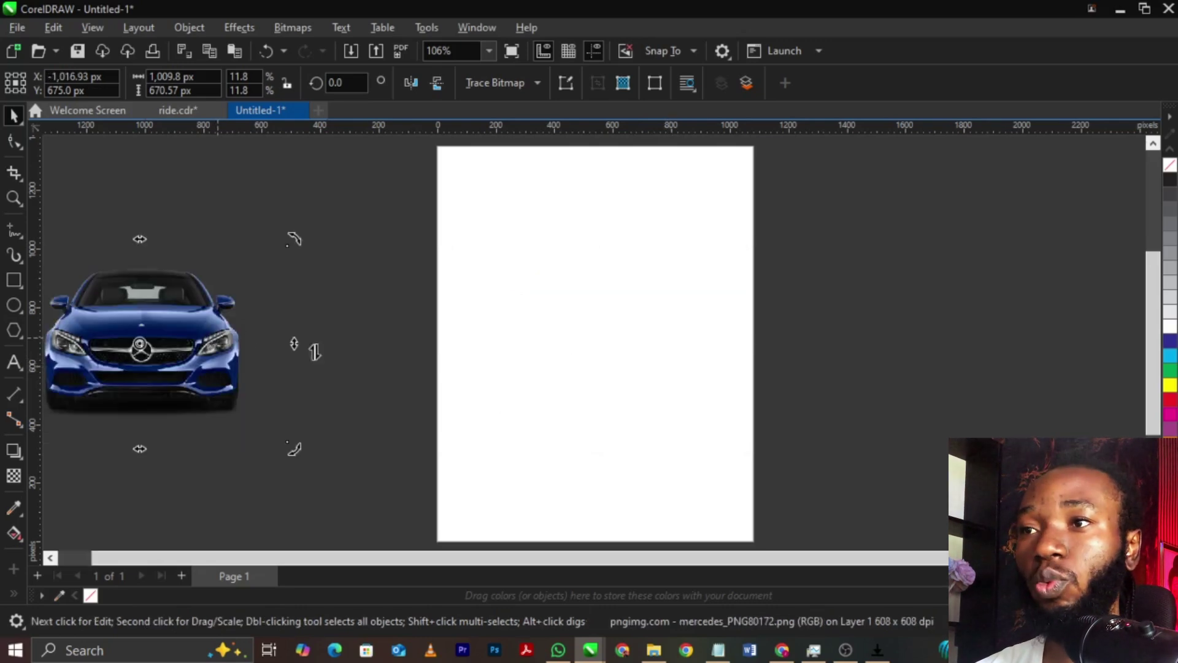
key(ctrl+z)
drag(597, 350, 315, 347)
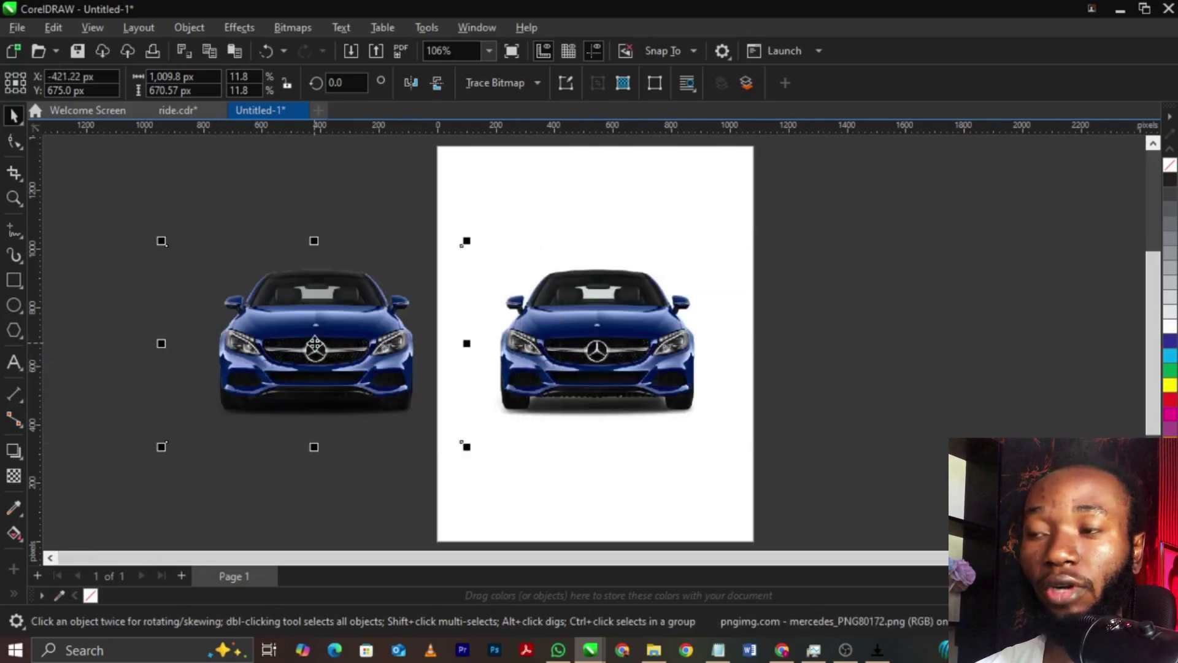
key(Escape)
click(653, 361)
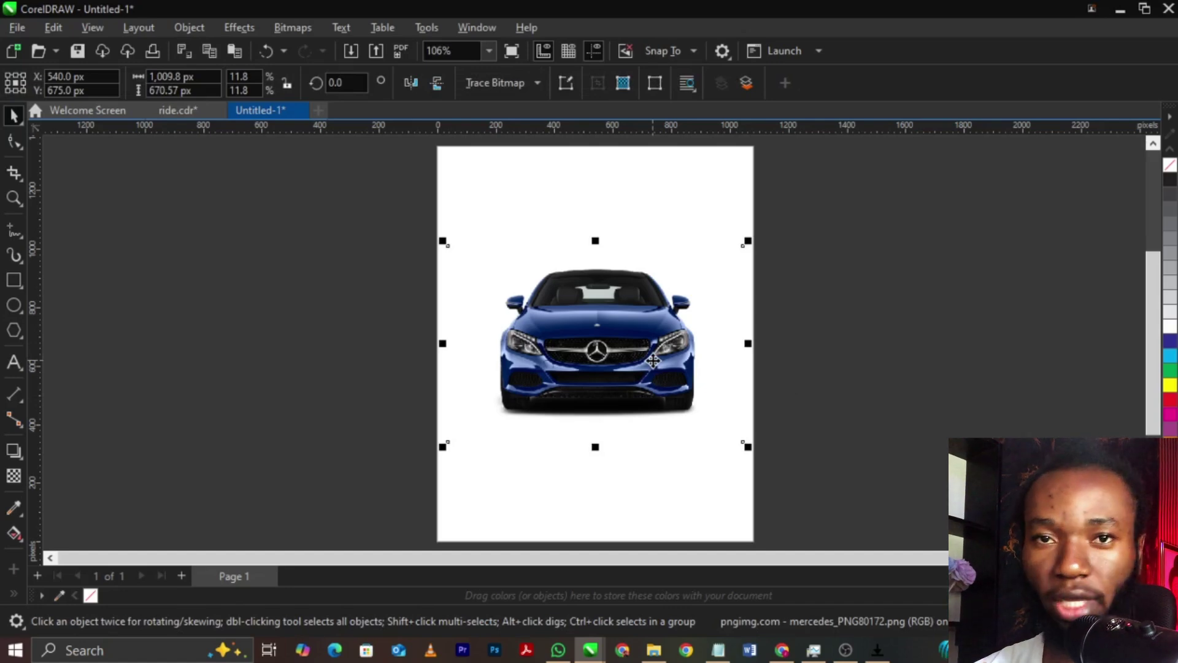
- Mirror the car image vertically so it is upside down, discarding a stray copy
drag(652, 360, 657, 444)
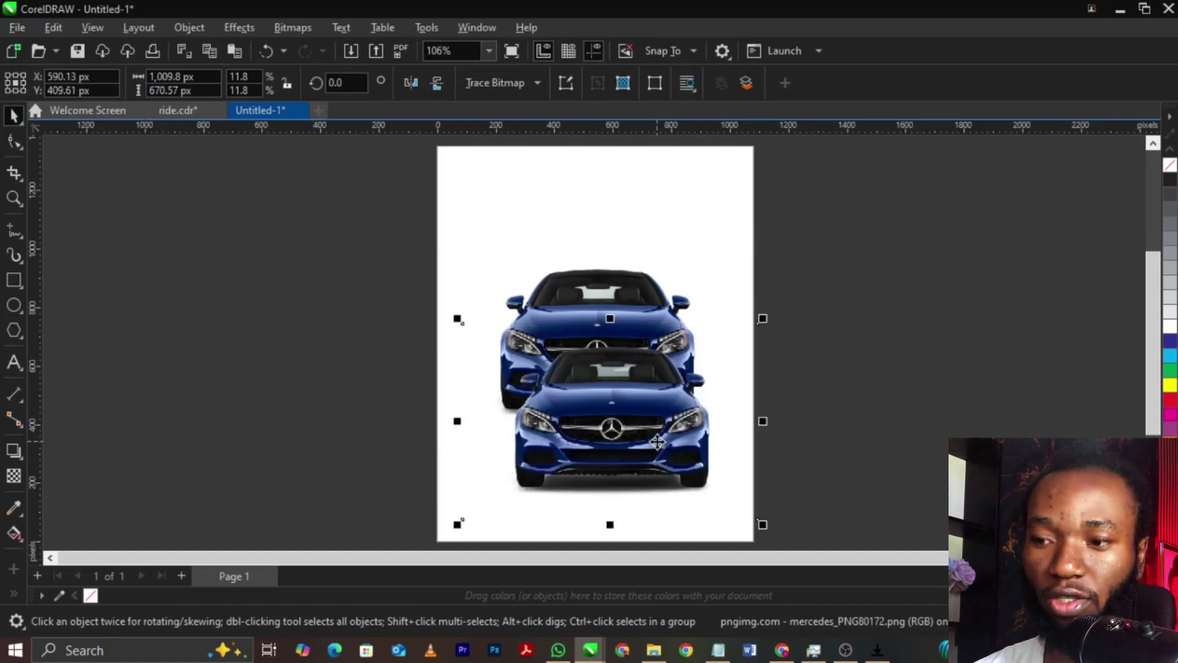
key(ctrl+z)
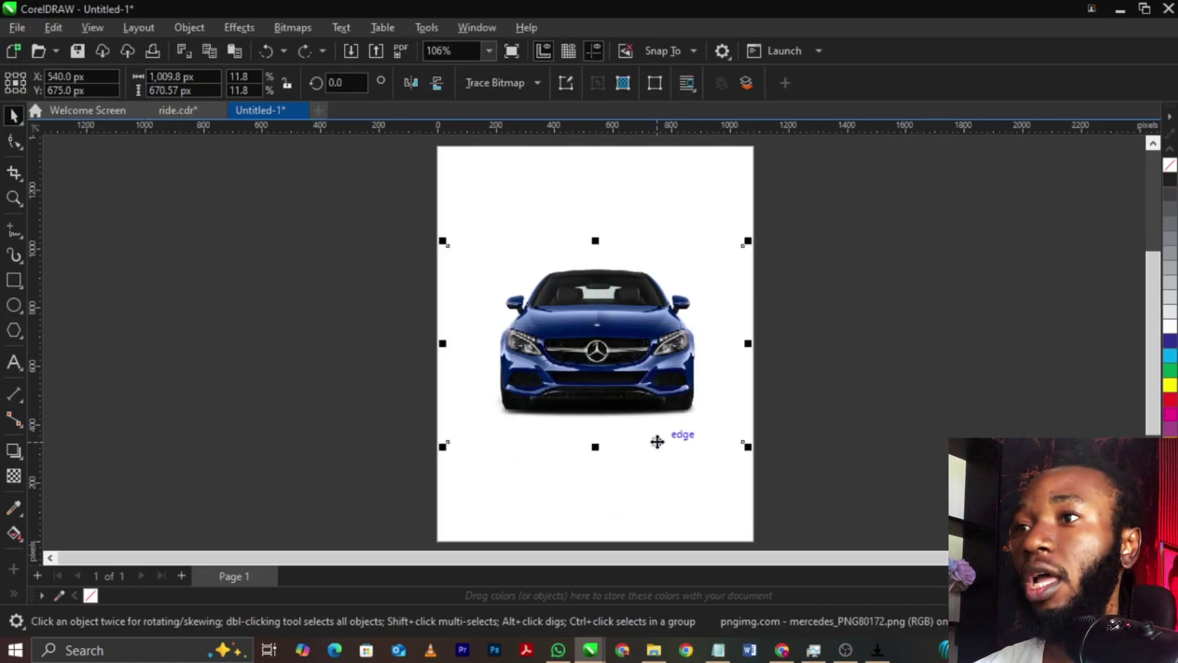
click(439, 79)
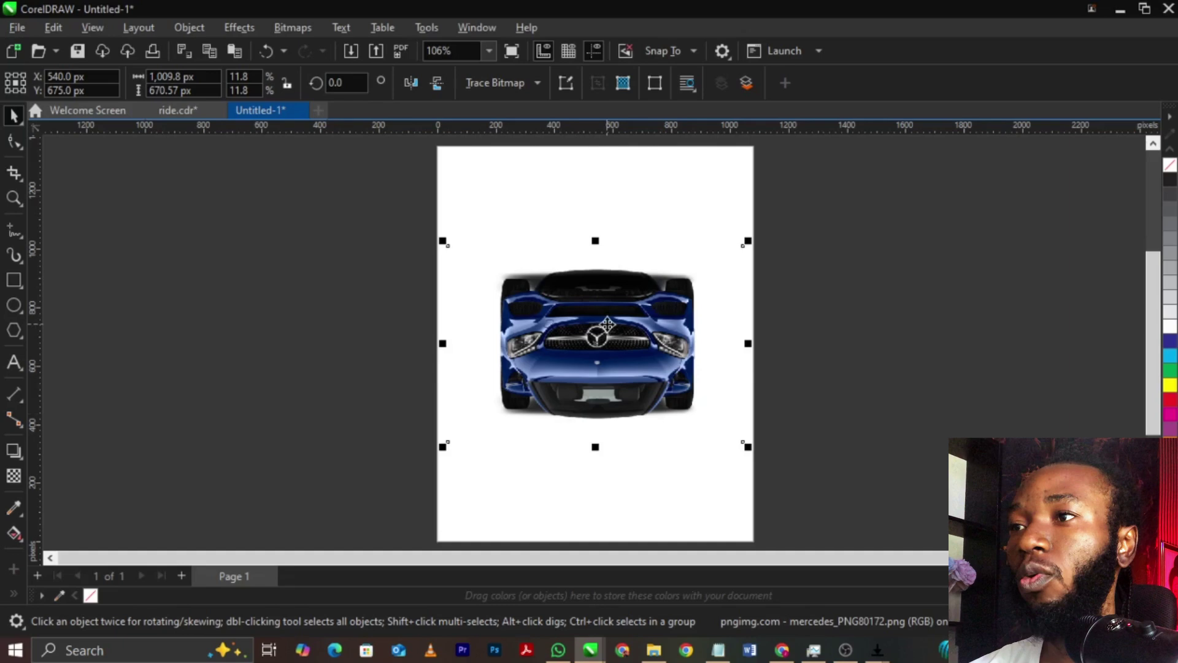
- Line up the flipped car directly beneath the upright Mercedes
drag(607, 323, 612, 382)
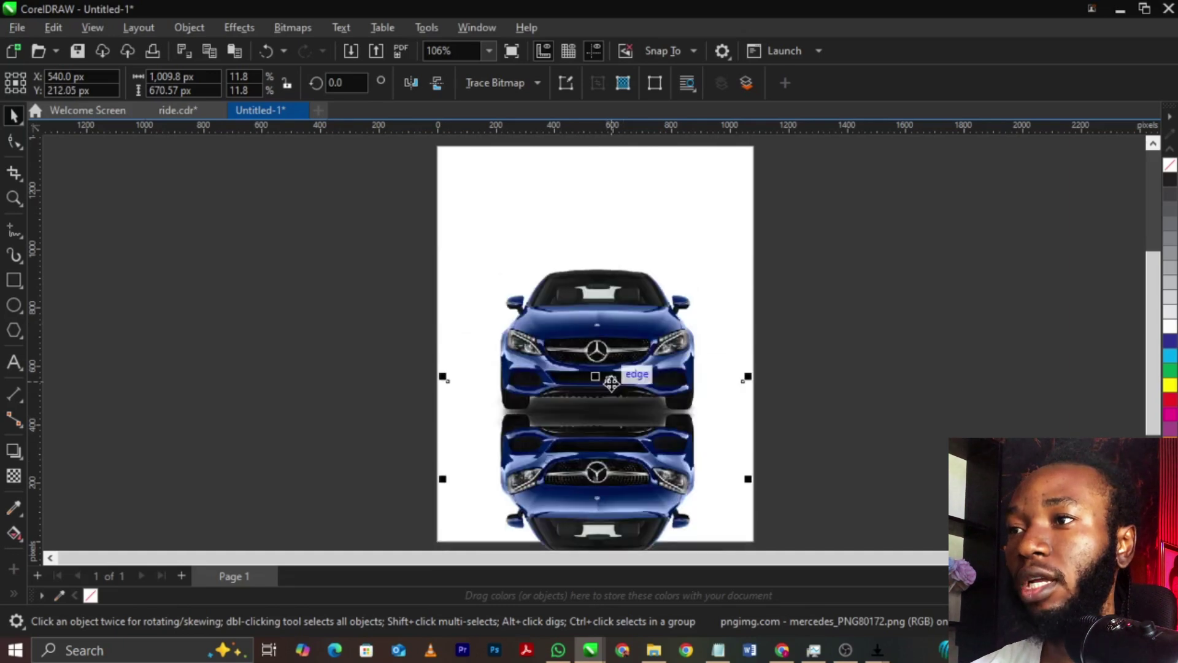
scroll(654, 491, up, 2)
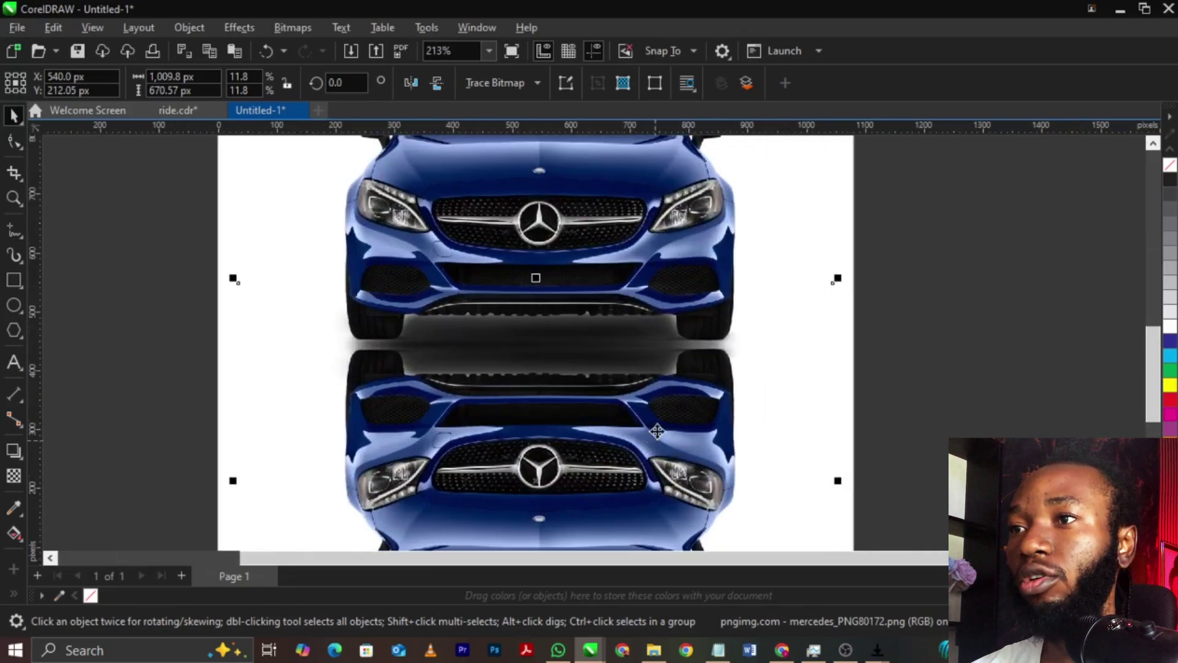
click(658, 398)
drag(657, 391, 658, 429)
click(658, 422)
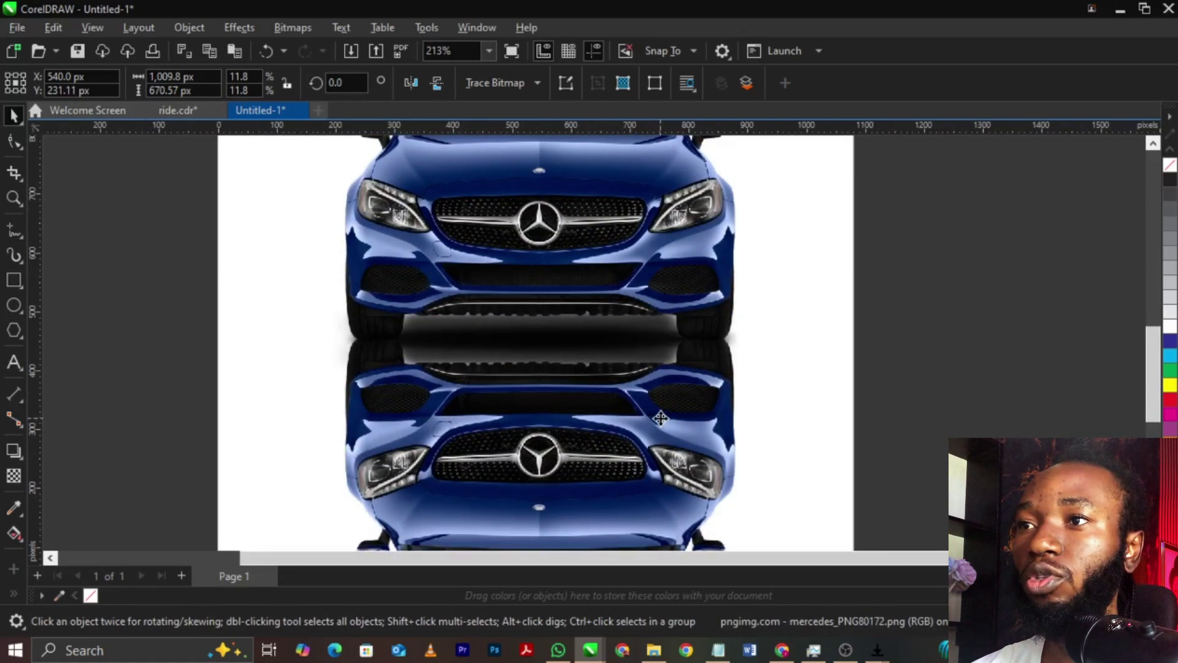
scroll(605, 338, down, 2)
scroll(615, 356, down, 1)
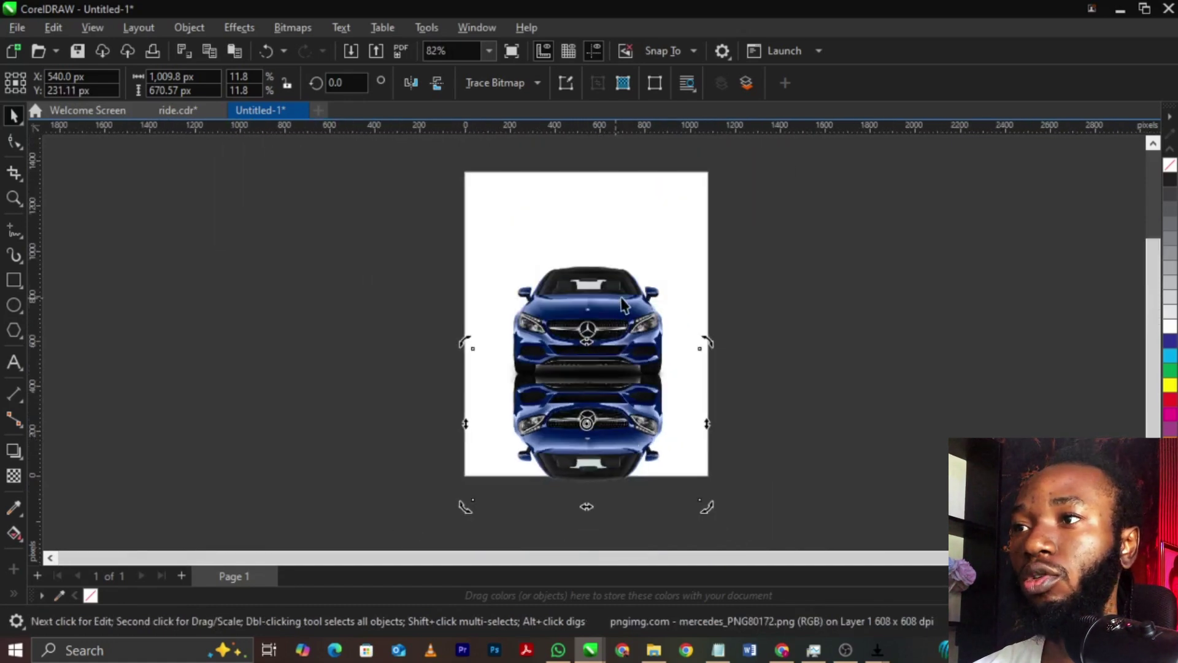
- Nudge both cars slightly on the page, then select only the reflected car
shift+click(619, 319)
drag(620, 319, 620, 311)
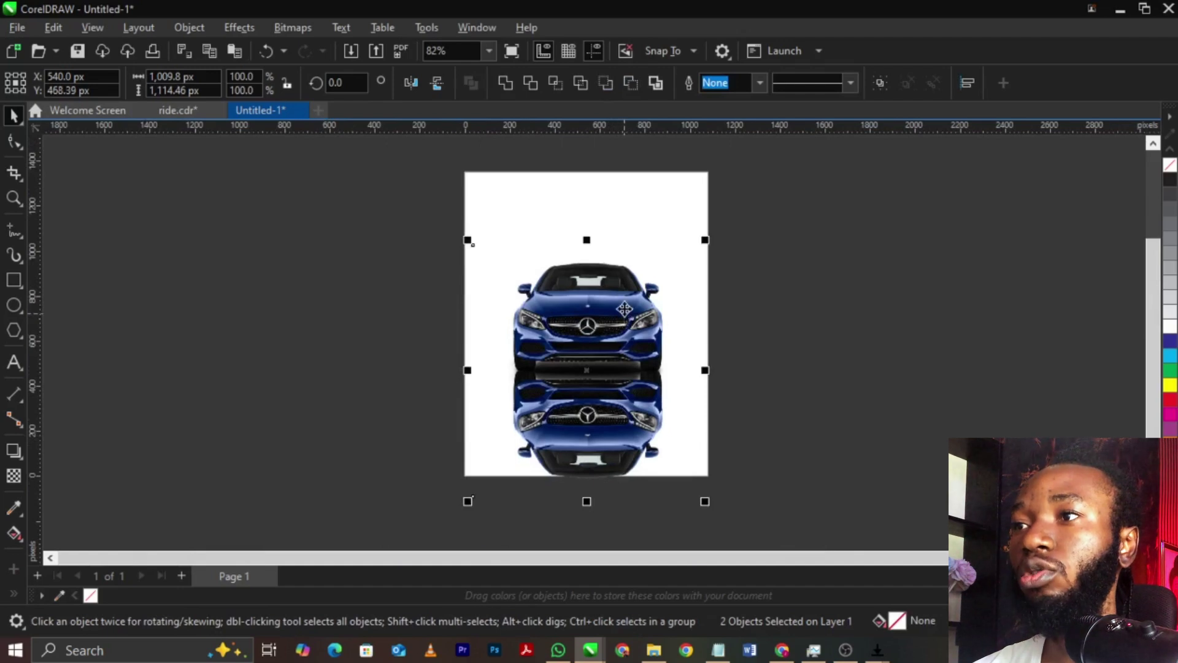
scroll(624, 325, up, 1)
scroll(624, 326, up, 1)
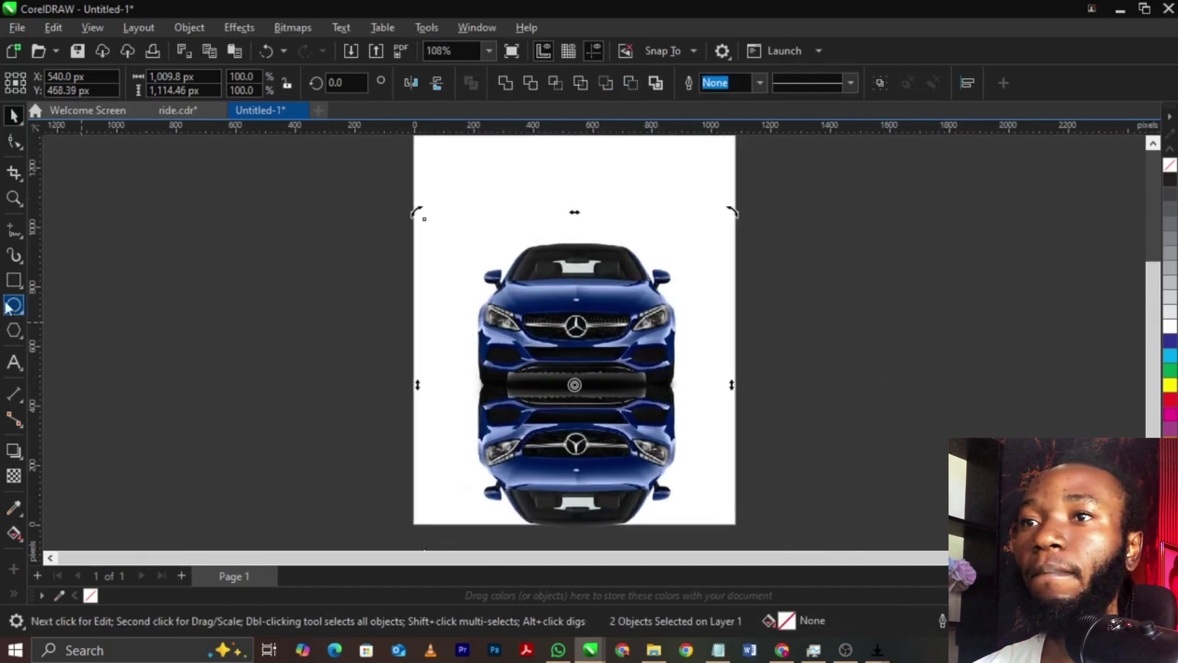
click(167, 470)
click(543, 467)
click(14, 476)
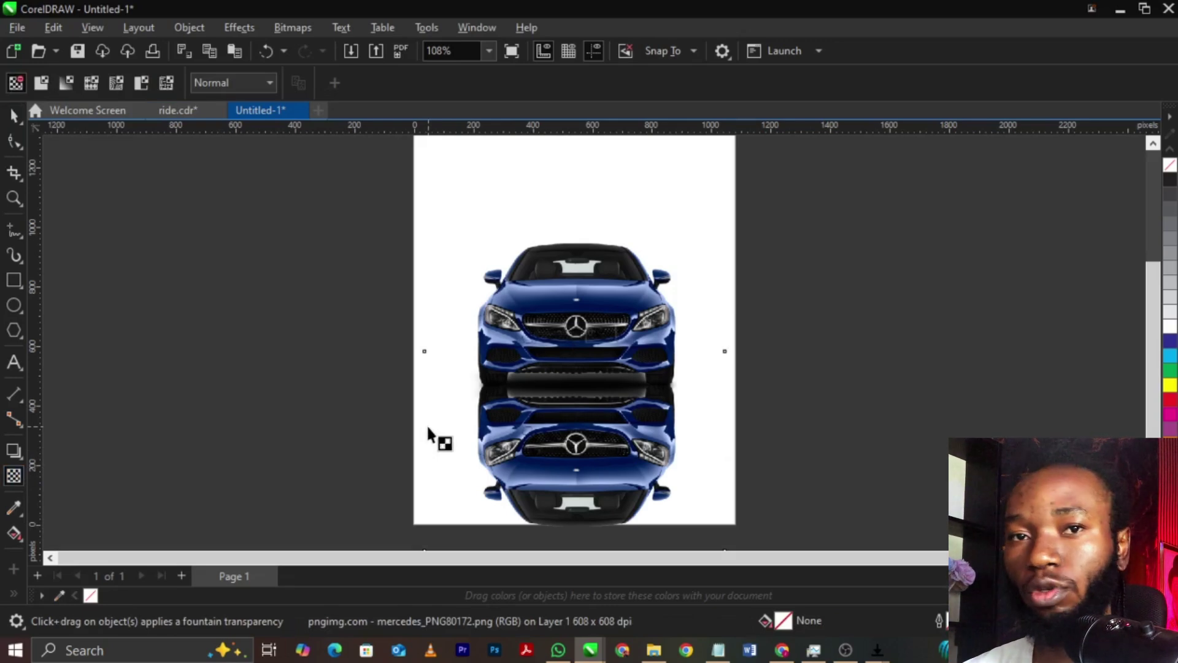
- Fade the reflected car toward the bottom with a top-to-bottom fountain transparency
key(ctrl+z)
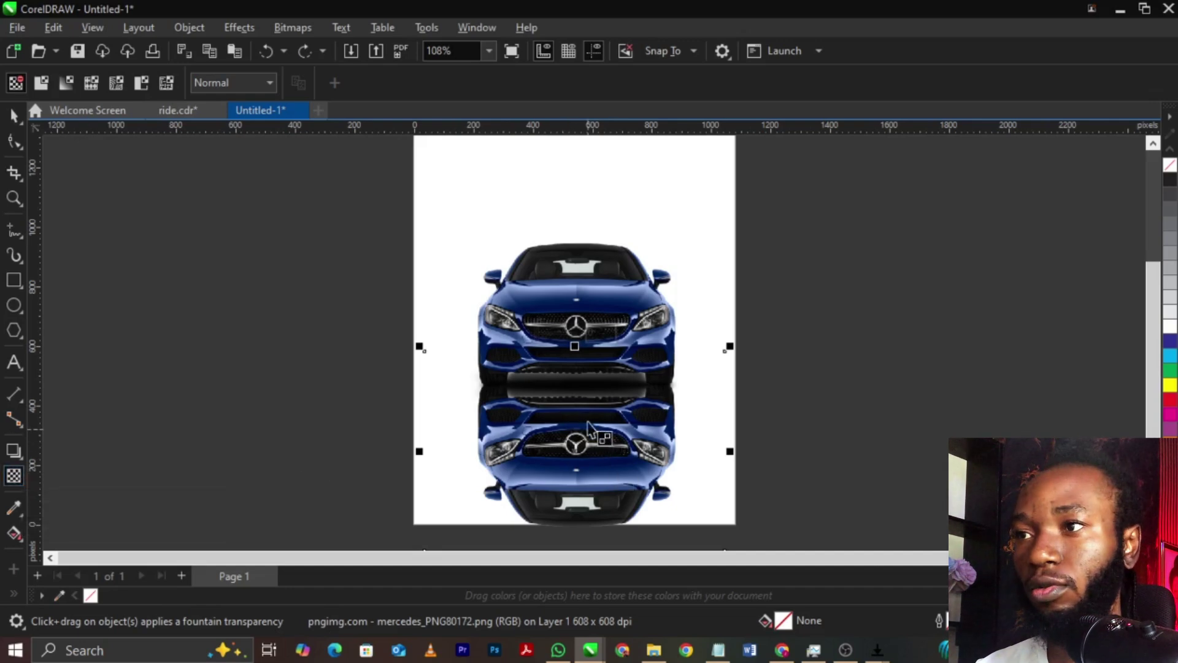
drag(586, 400, 587, 511)
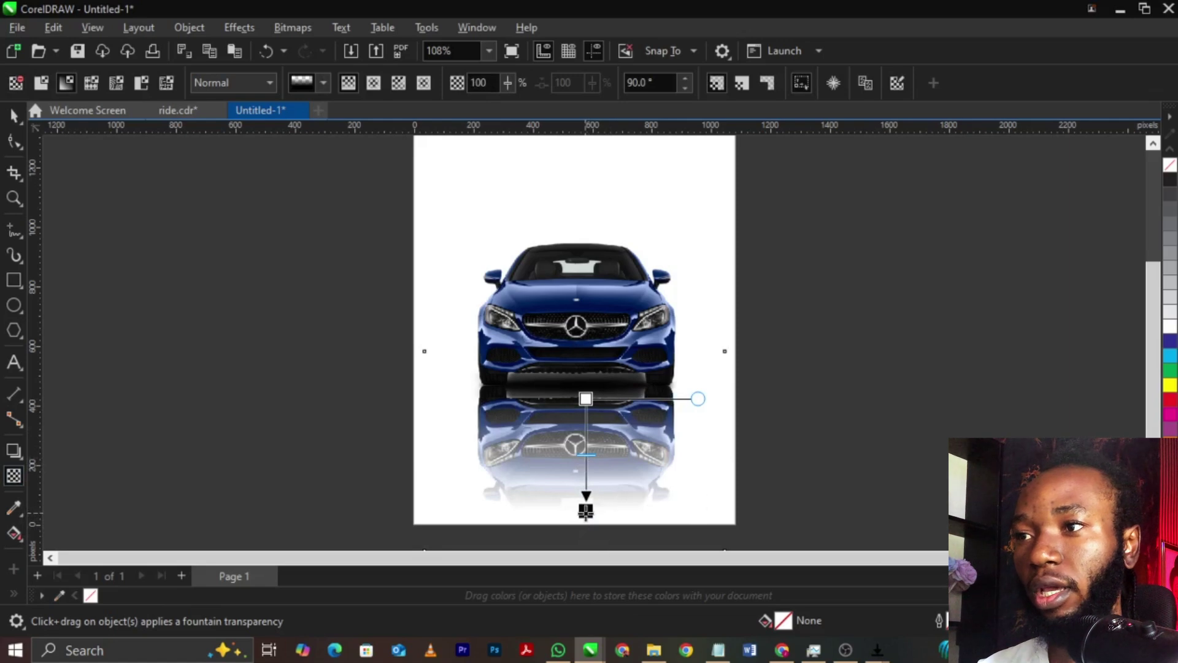
drag(586, 511, 585, 464)
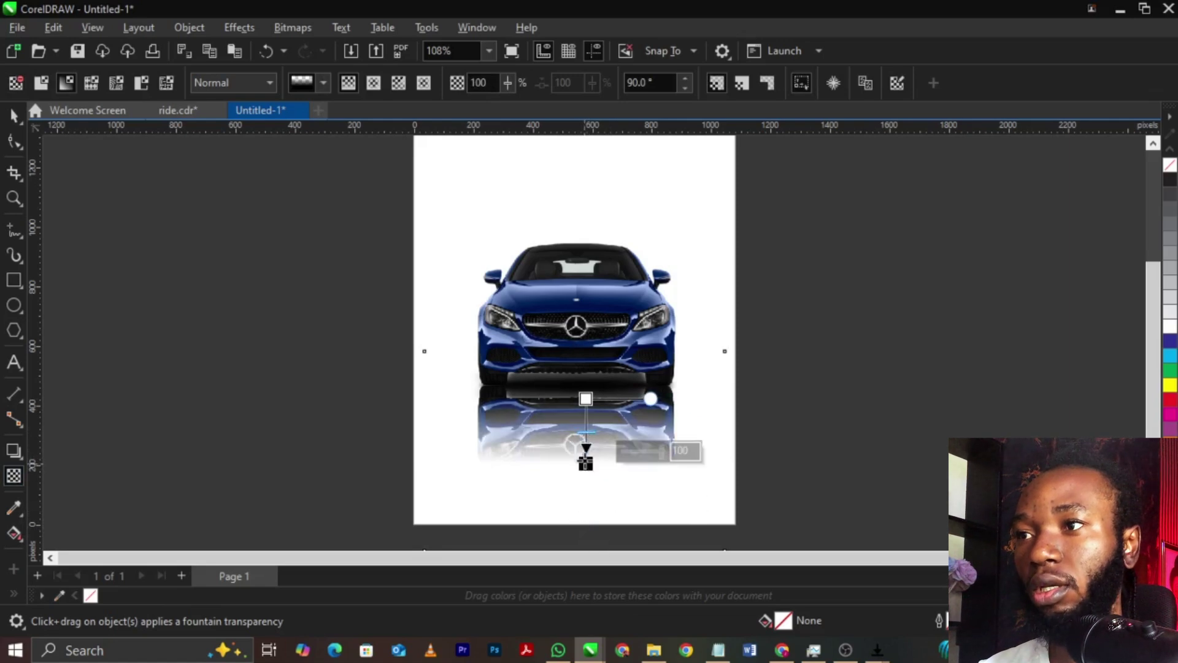
drag(585, 399, 584, 339)
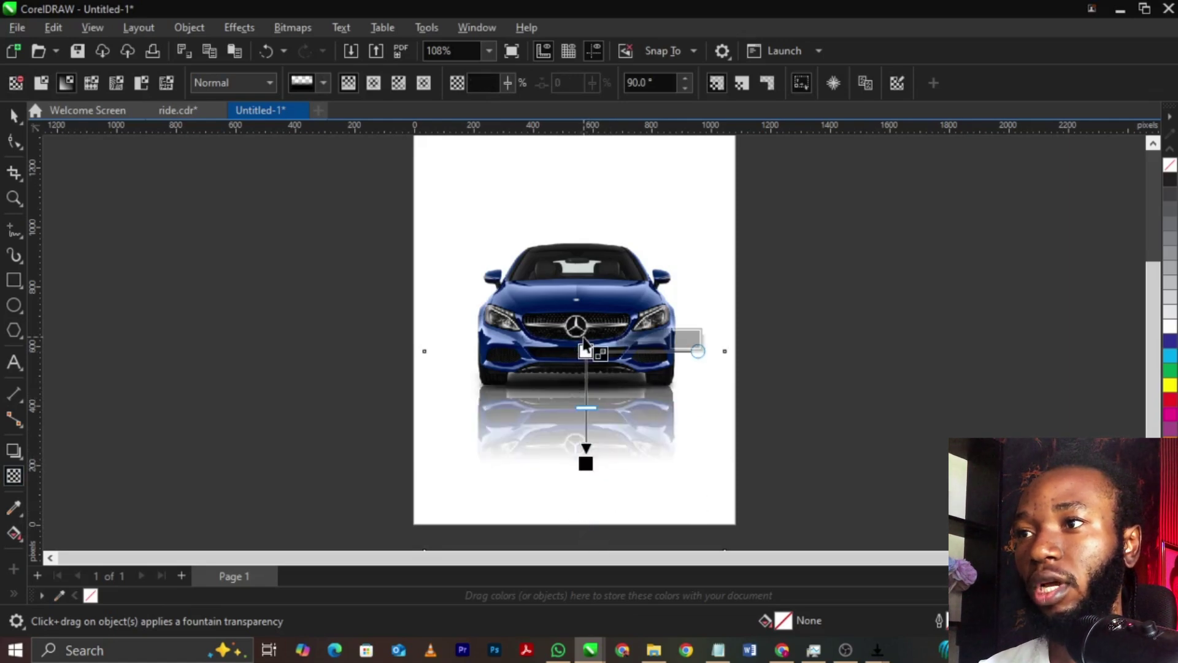
click(586, 351)
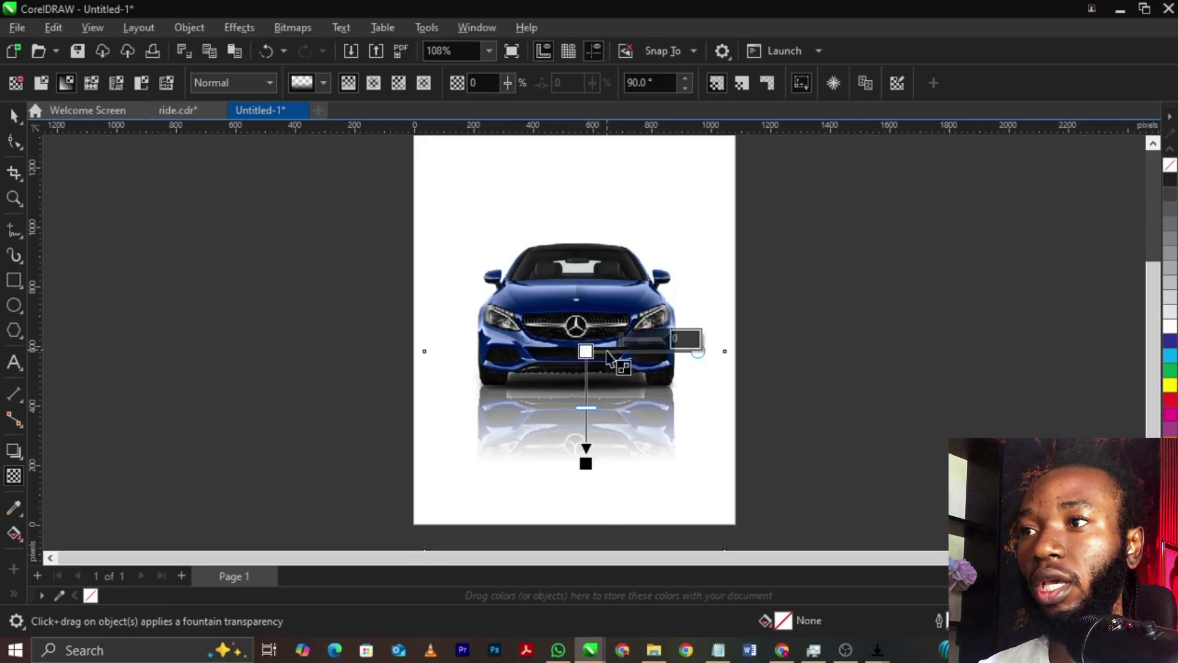
scroll(589, 352, up, 2)
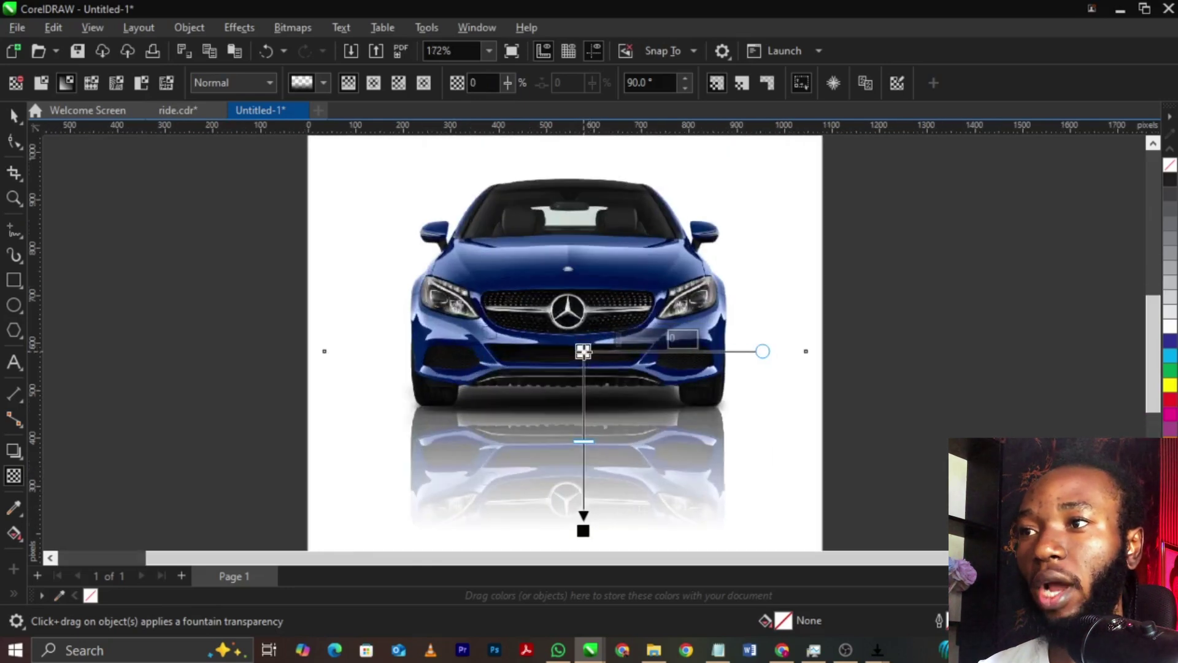
click(631, 339)
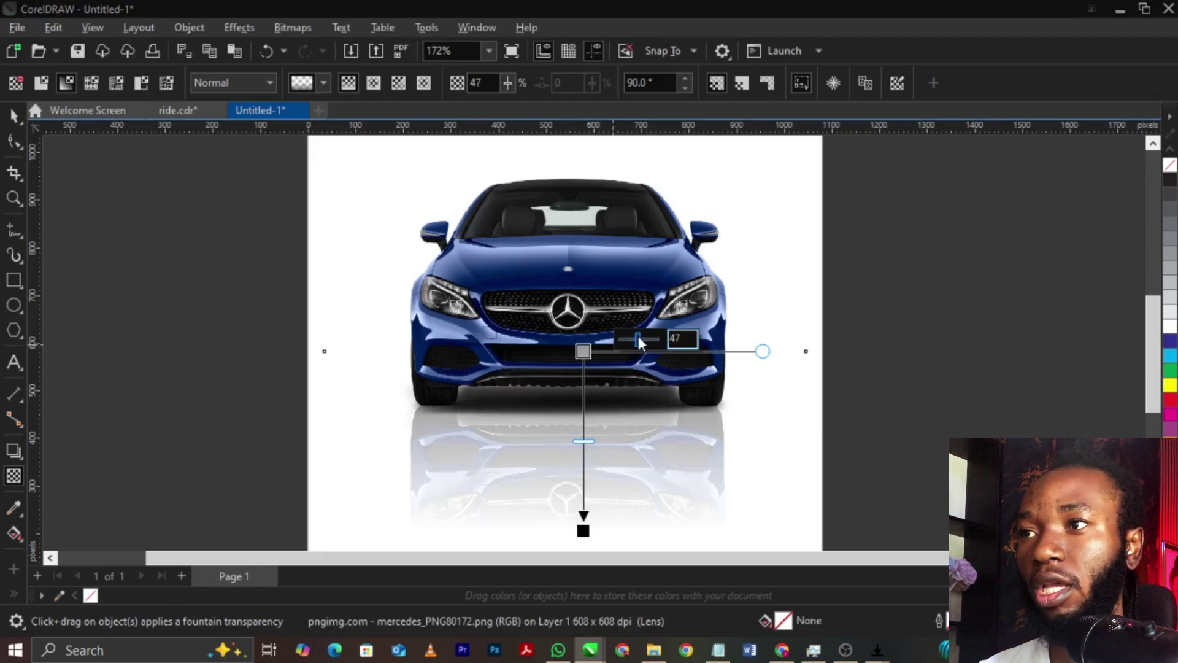
drag(584, 532, 583, 524)
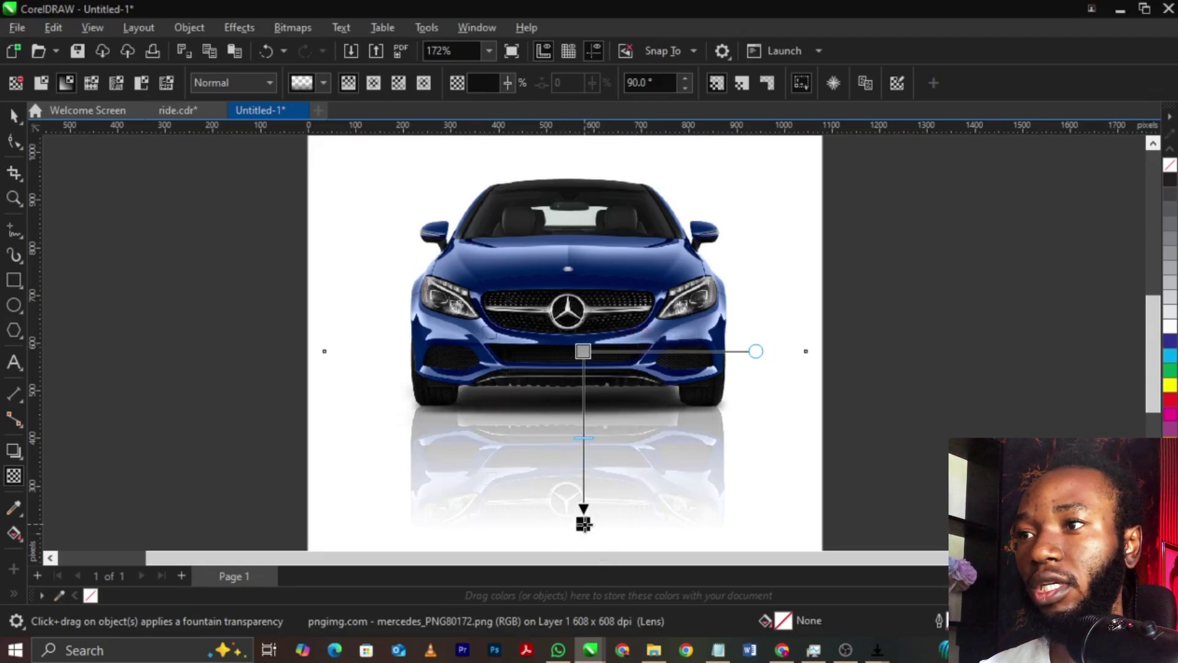
key(shift+F4)
- Select the car and its reflection together and scale them up from a corner
key(space)
click(837, 487)
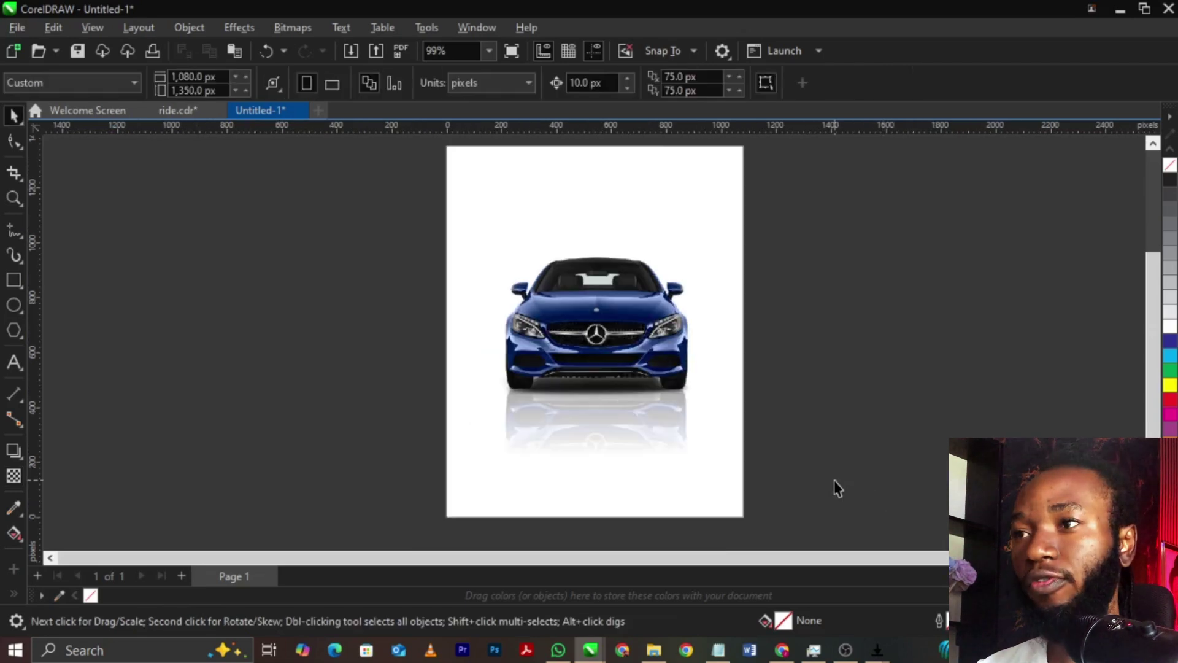
drag(836, 175, 366, 510)
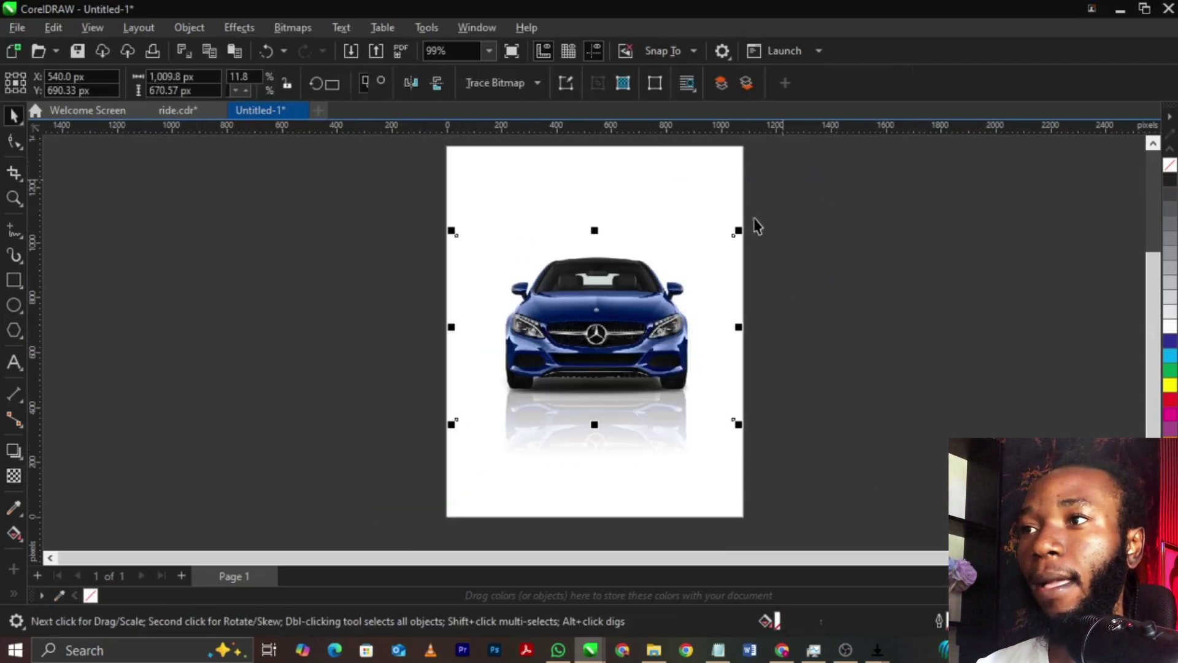
shift+click(665, 447)
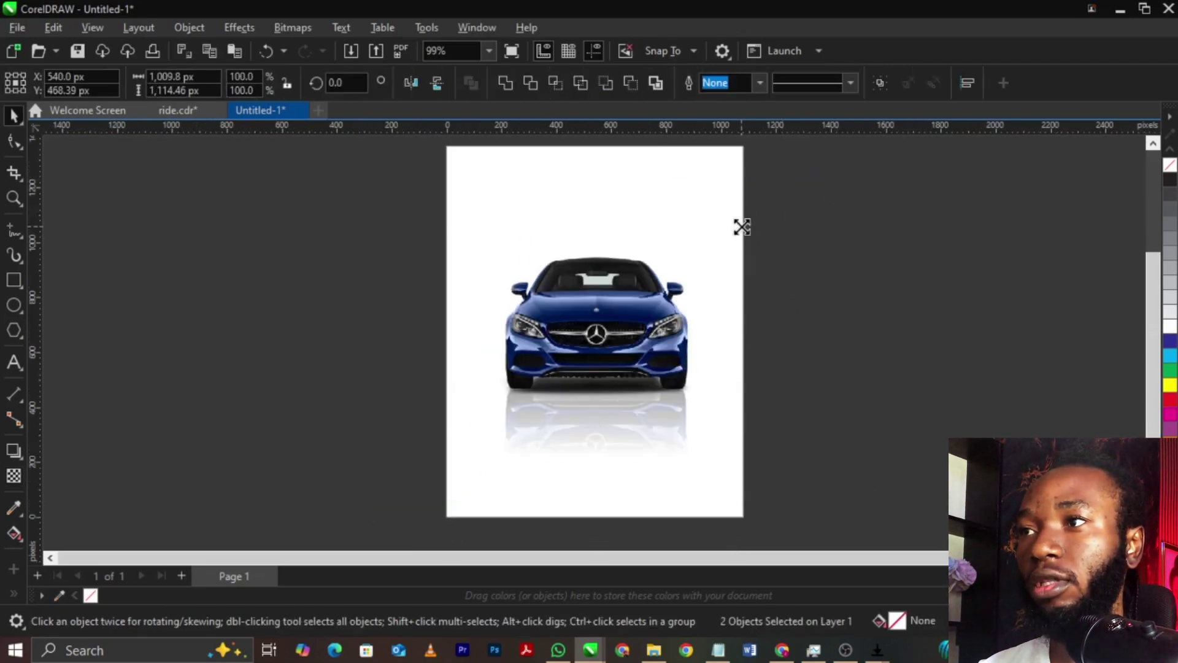
drag(742, 227, 757, 209)
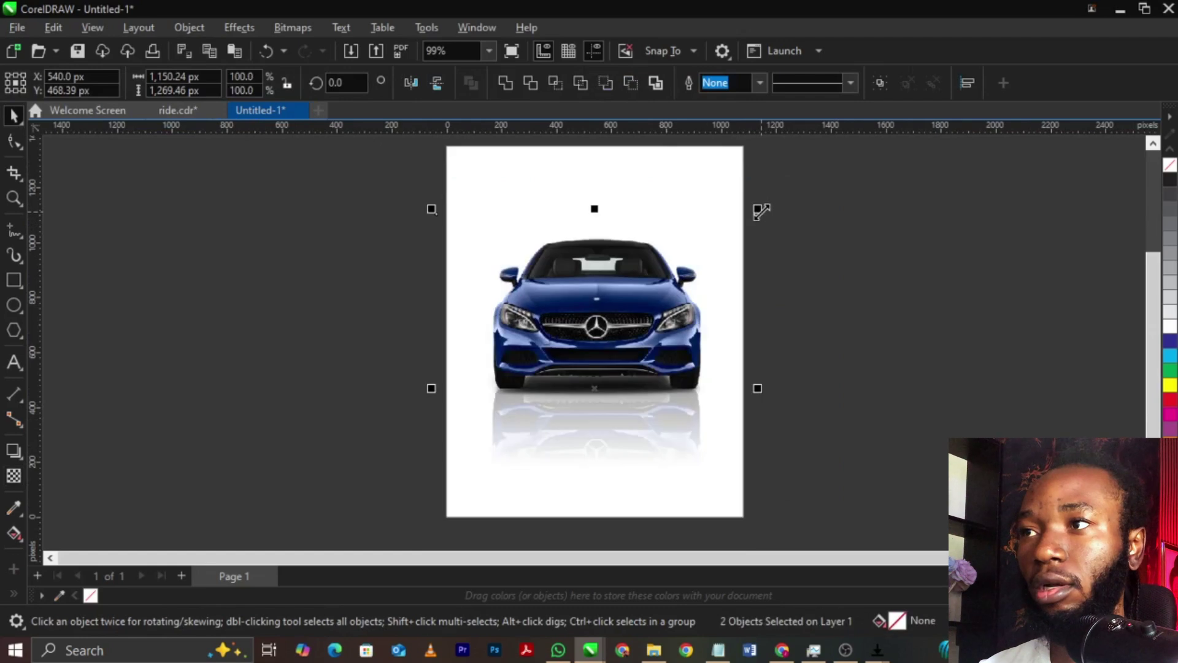
click(835, 286)
- PowerClip the car and reflection inside the 1,080 × 1,350 px page rectangle
click(684, 463)
scroll(623, 337, down, 3)
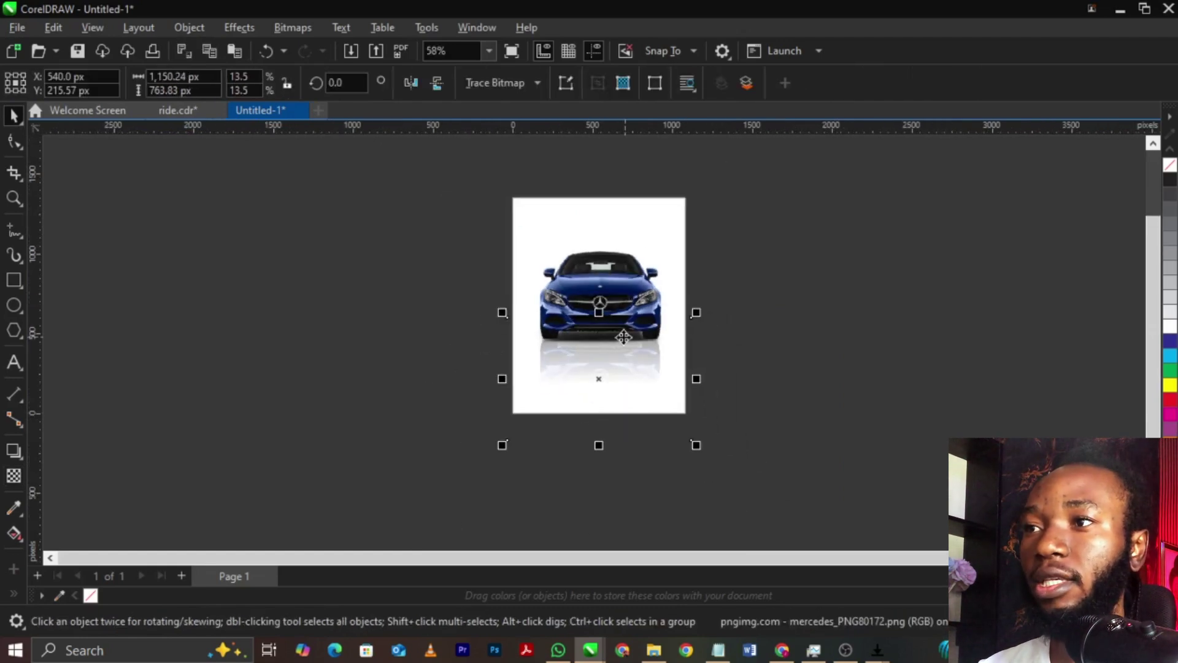
scroll(656, 328, up, 2)
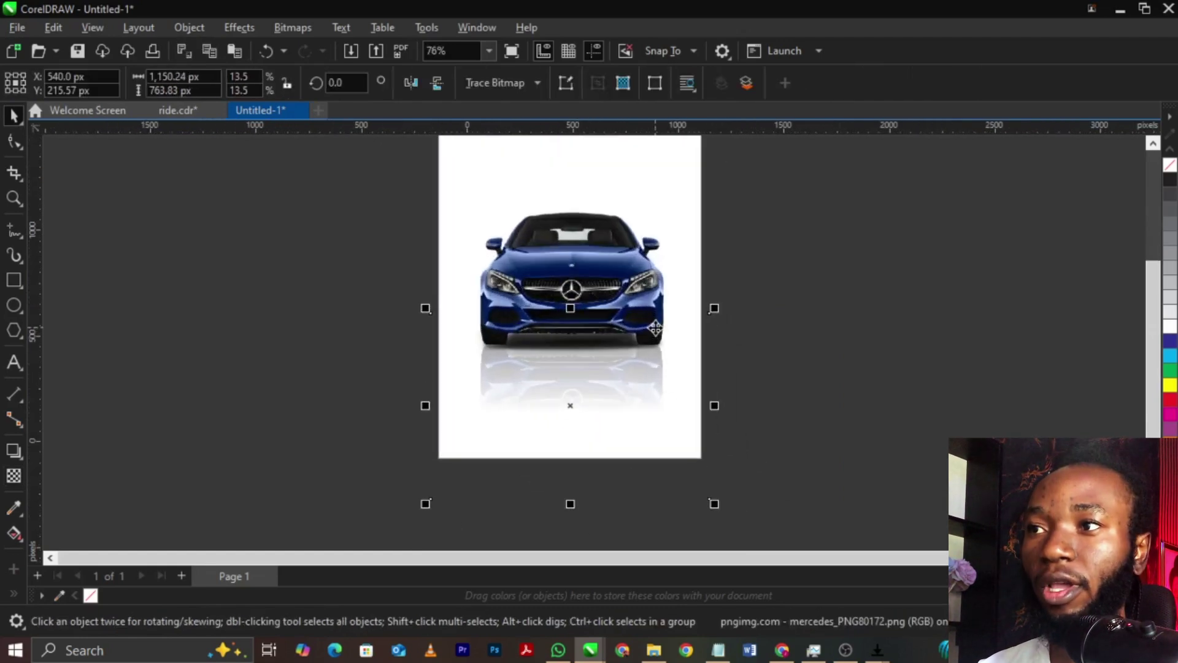
scroll(655, 328, up, 1)
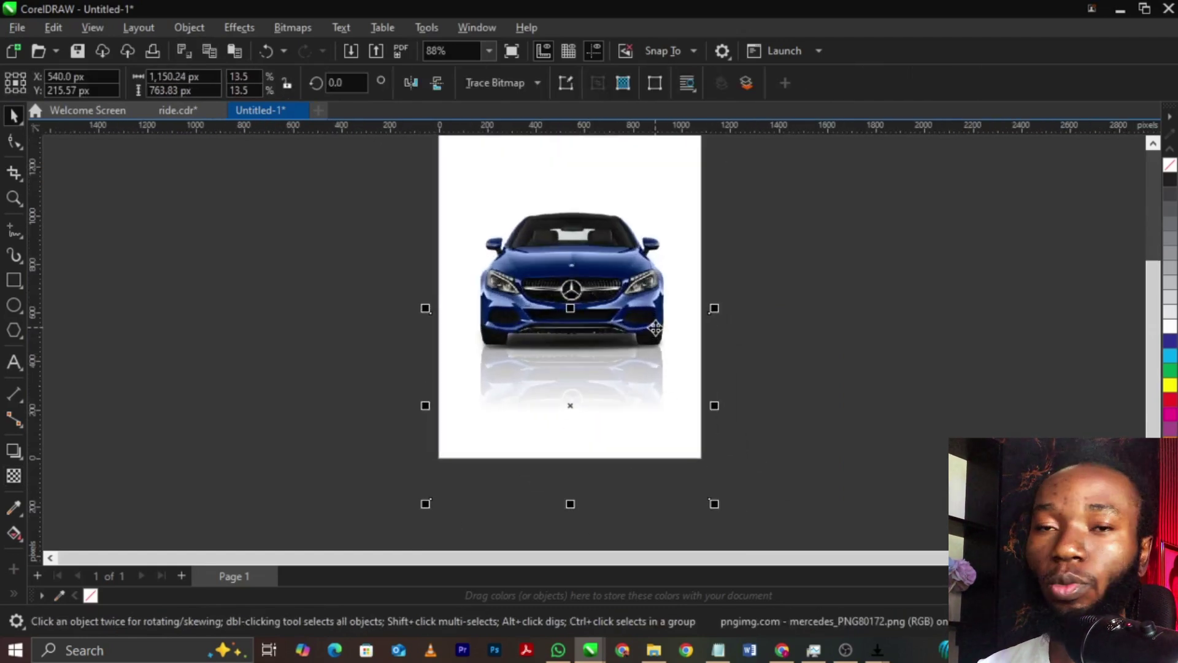
right_click(612, 398)
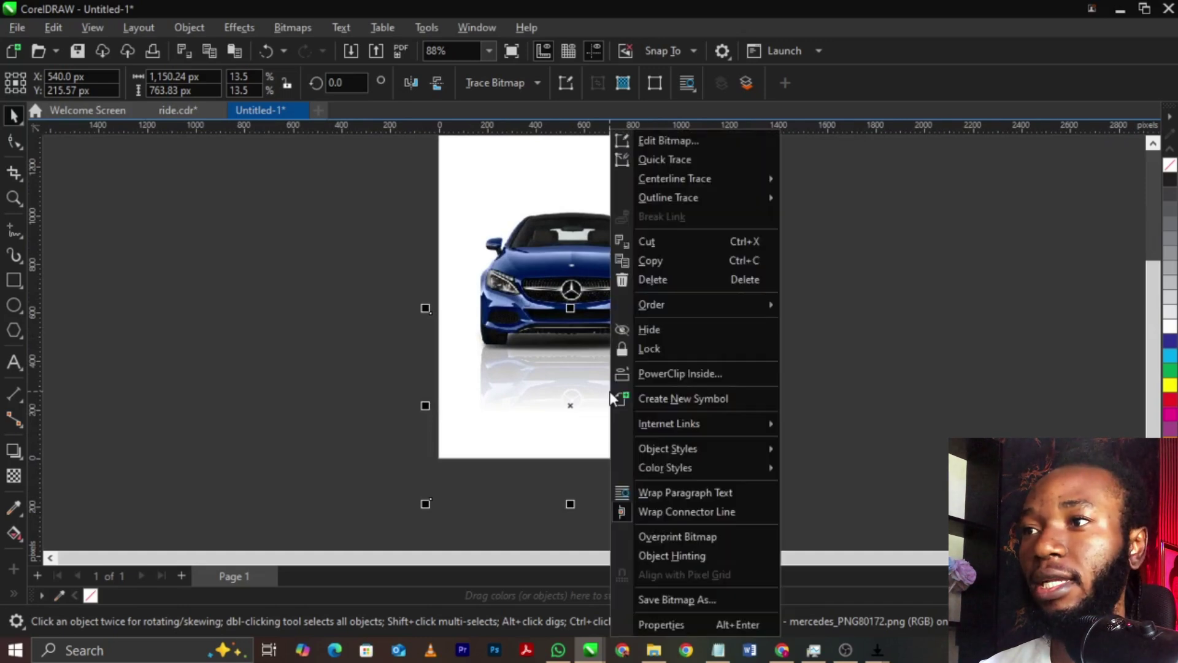
click(664, 374)
click(674, 157)
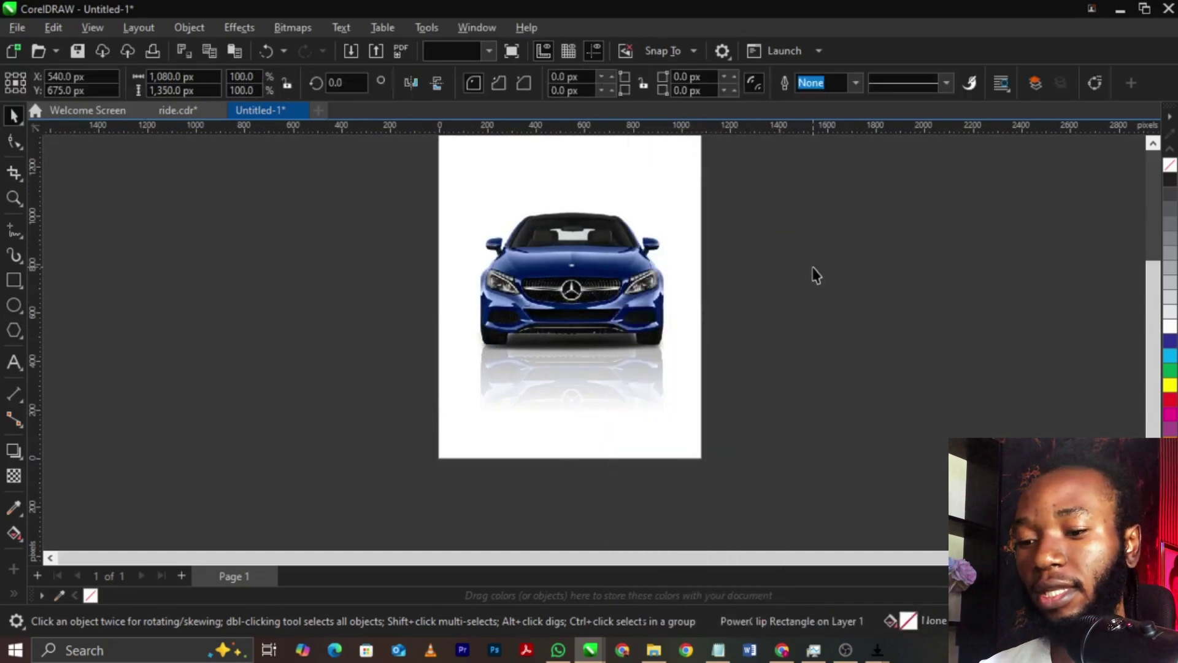
key(Escape)
key(shift+F4)
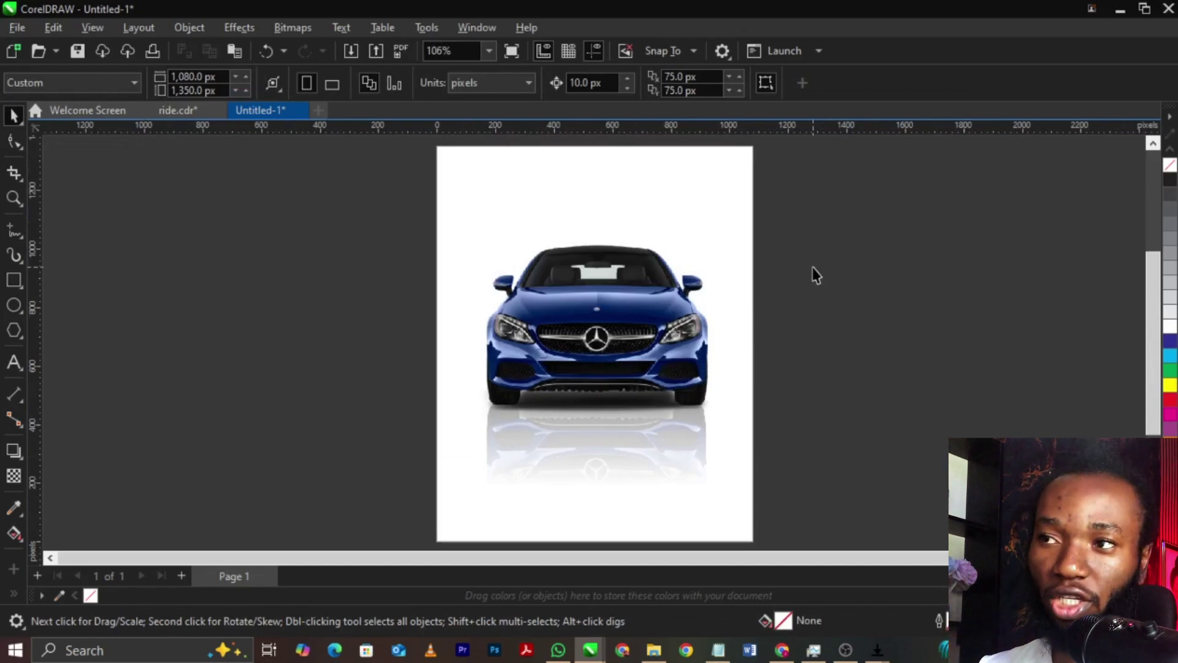
- Apply an elliptical fountain fill to the page-sized clipping frame and widen it into a circle
click(18, 532)
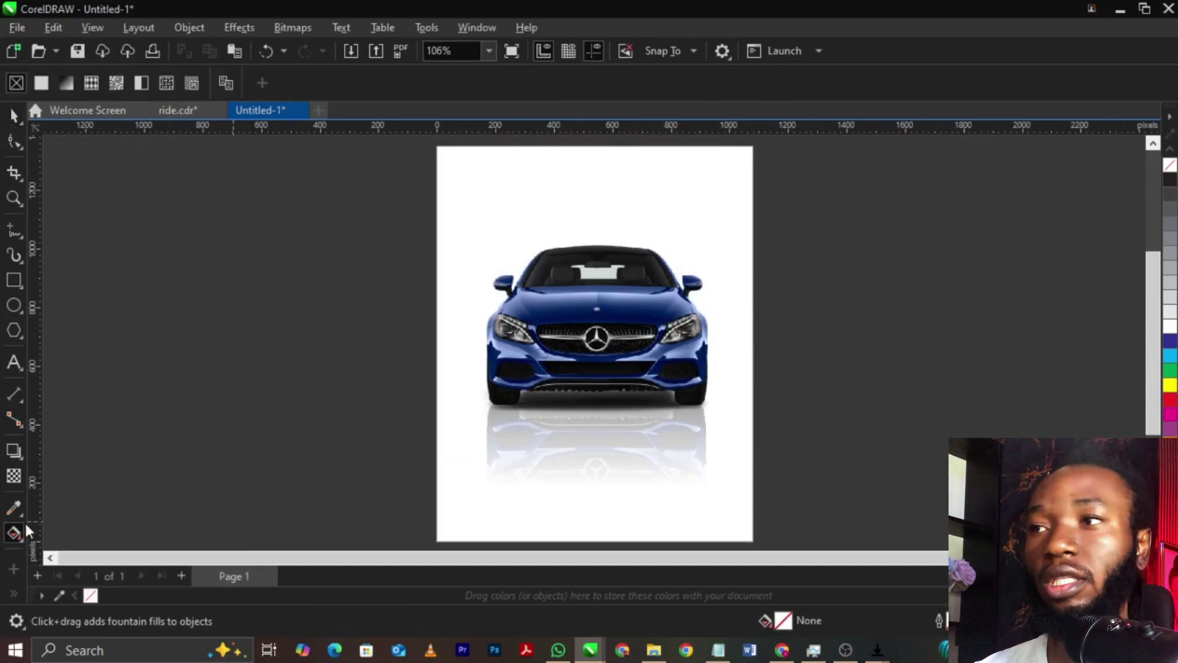
click(626, 169)
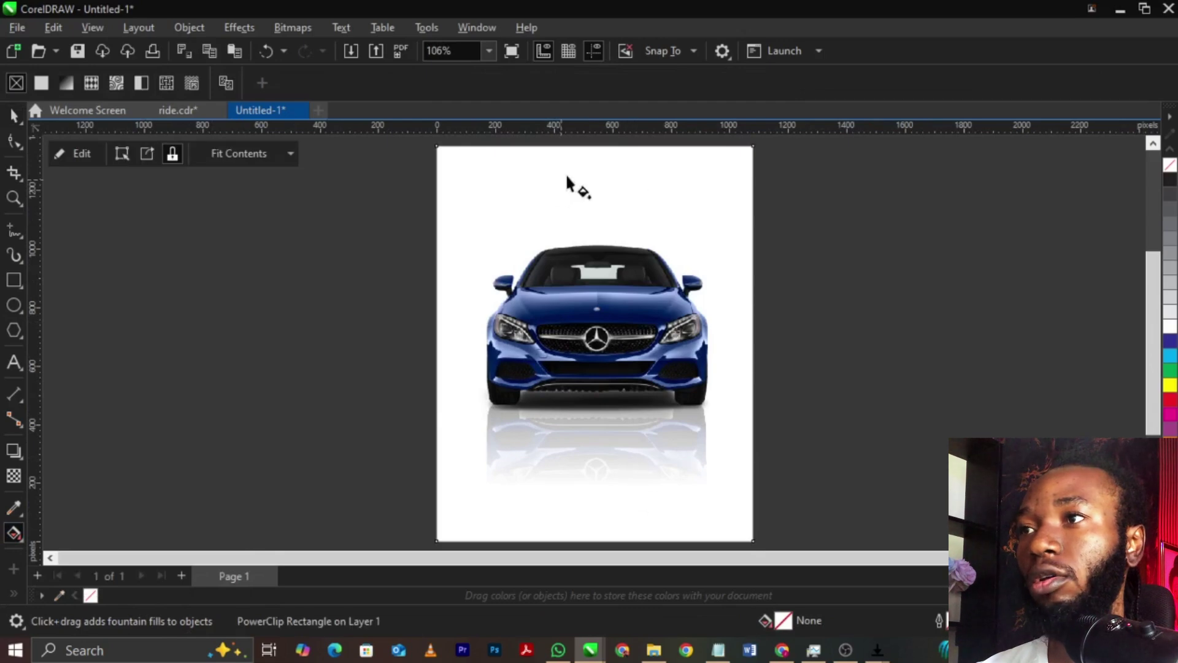
drag(590, 156, 614, 527)
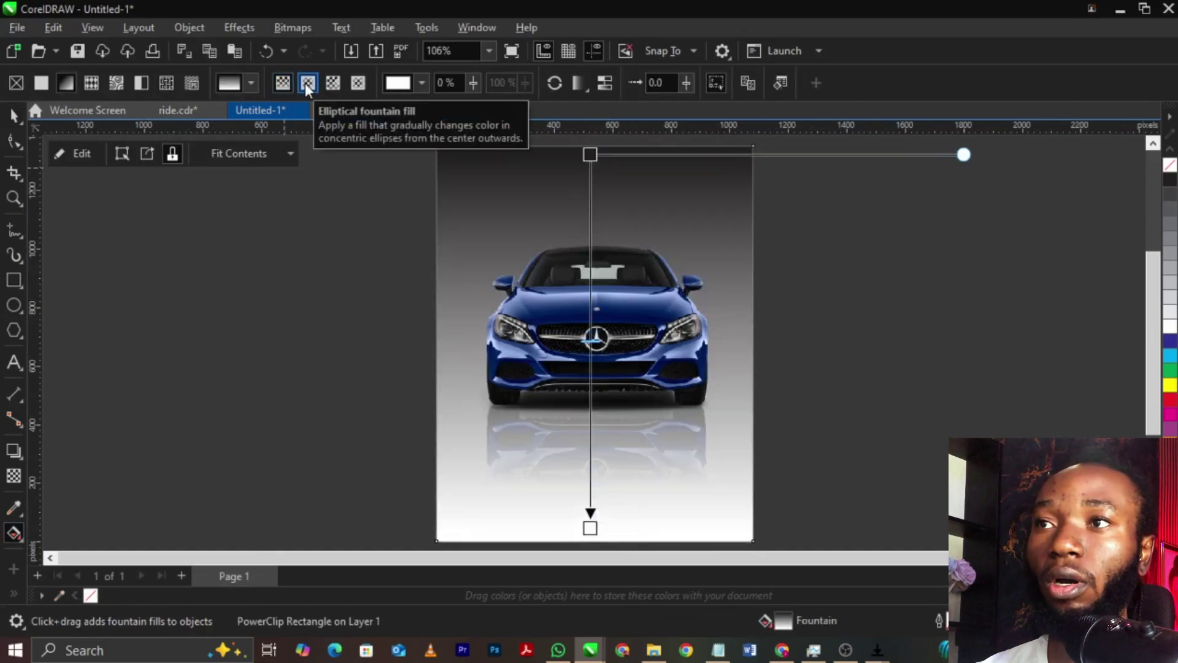
click(308, 85)
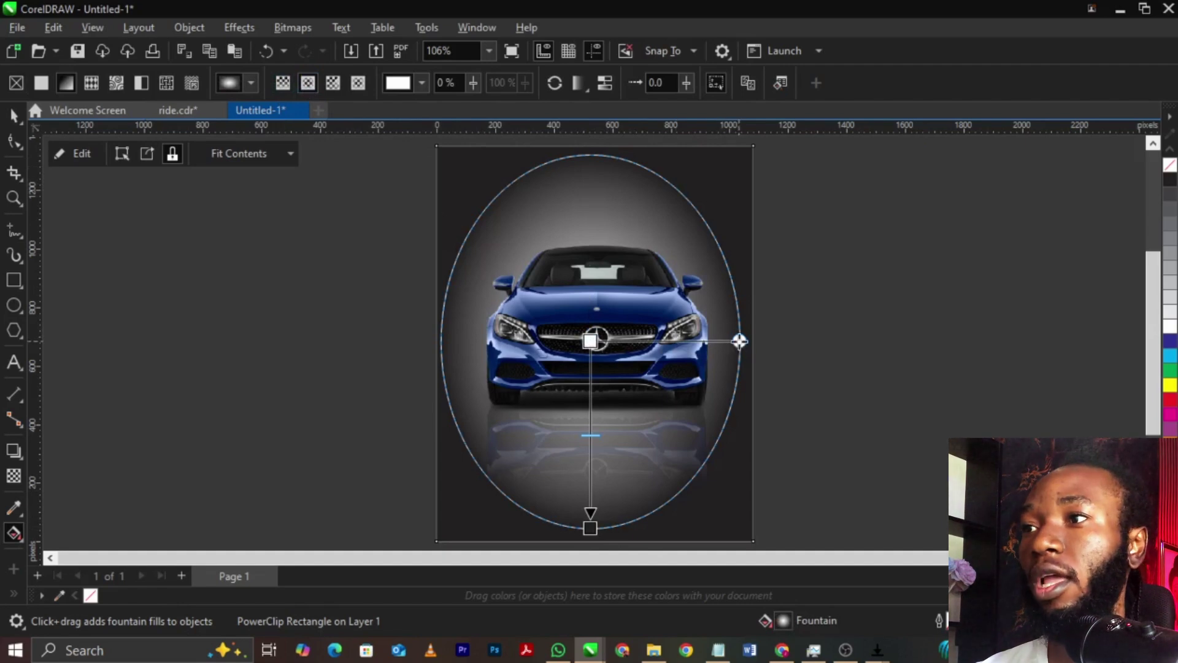
drag(740, 341, 777, 342)
- Set the gradient's outer node to light blue and extend it toward the page bottom
click(591, 528)
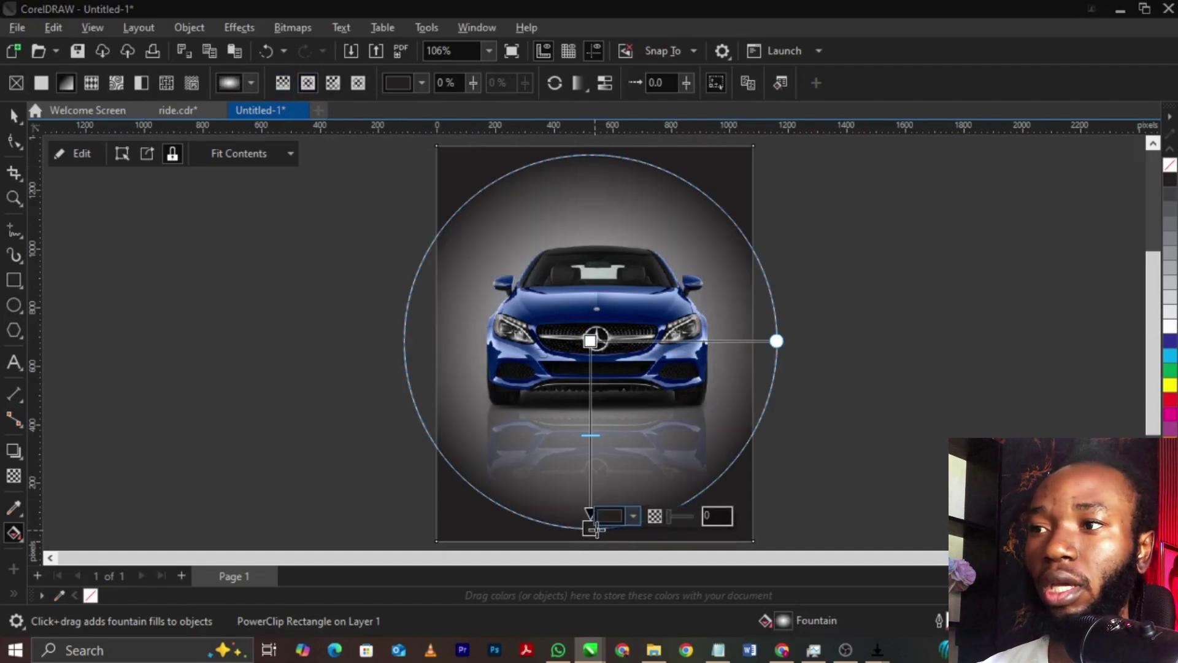
click(636, 516)
drag(704, 242, 944, 203)
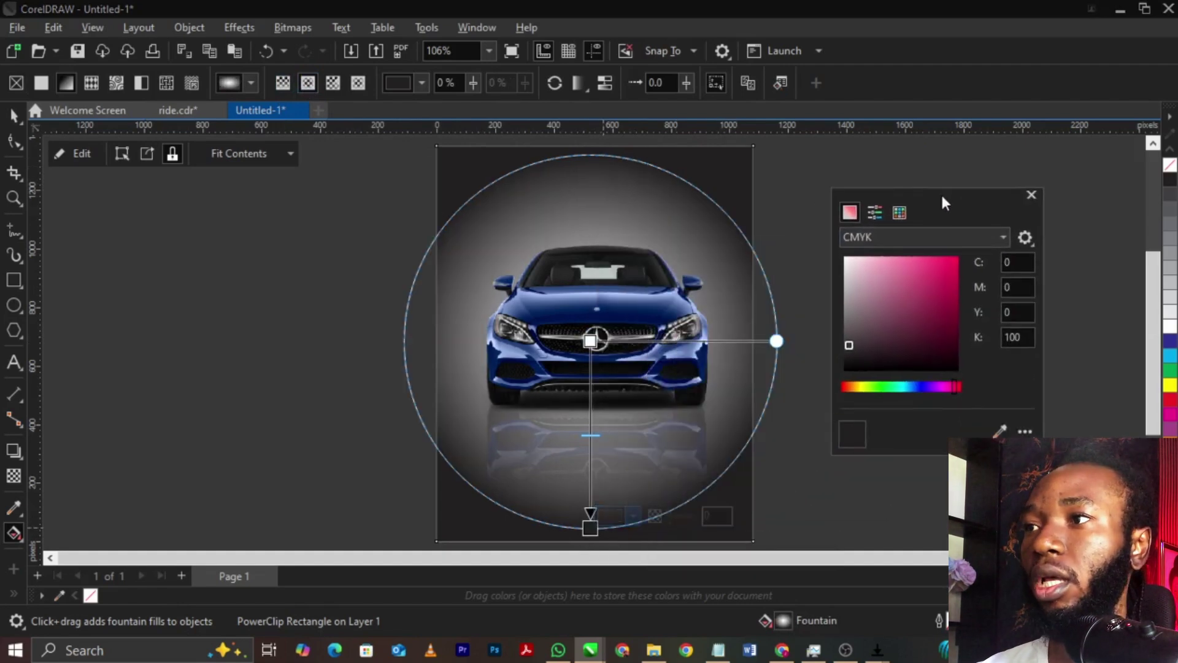
drag(959, 387, 908, 387)
drag(907, 308, 907, 257)
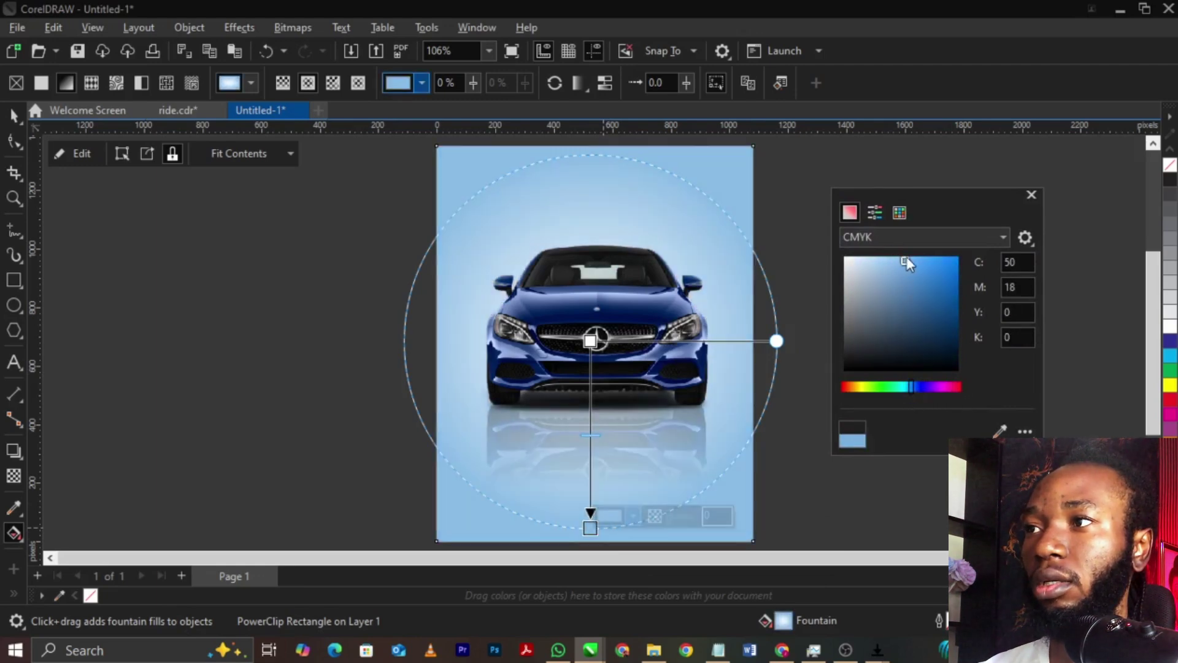
click(589, 527)
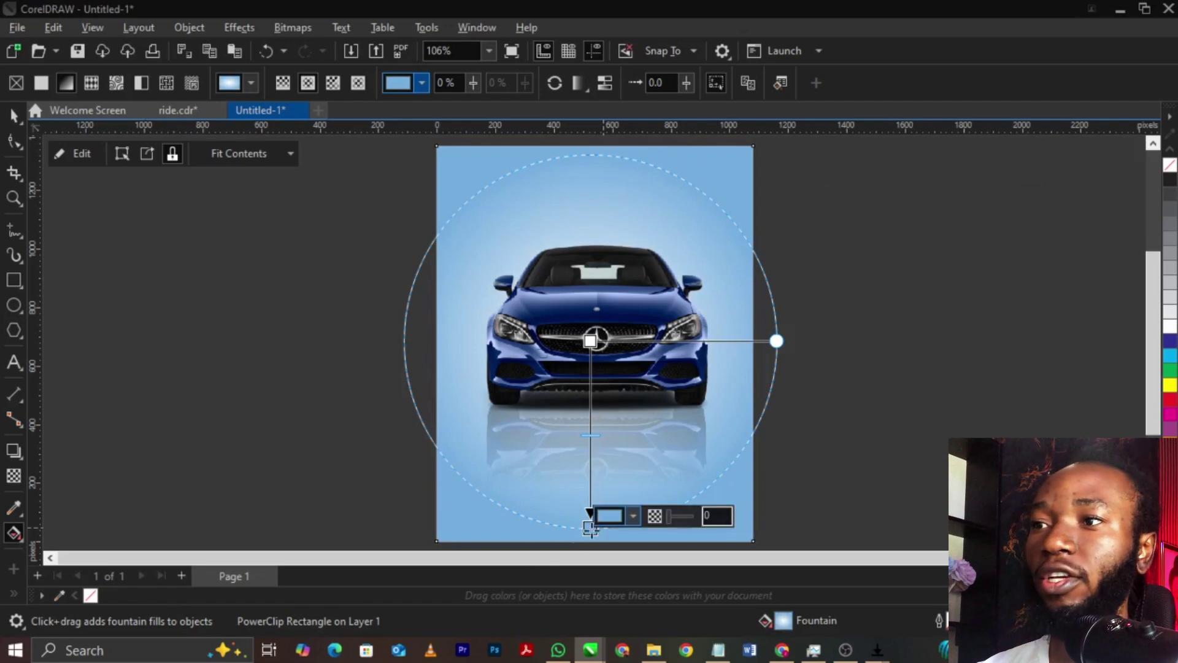
drag(589, 527, 588, 545)
key(space)
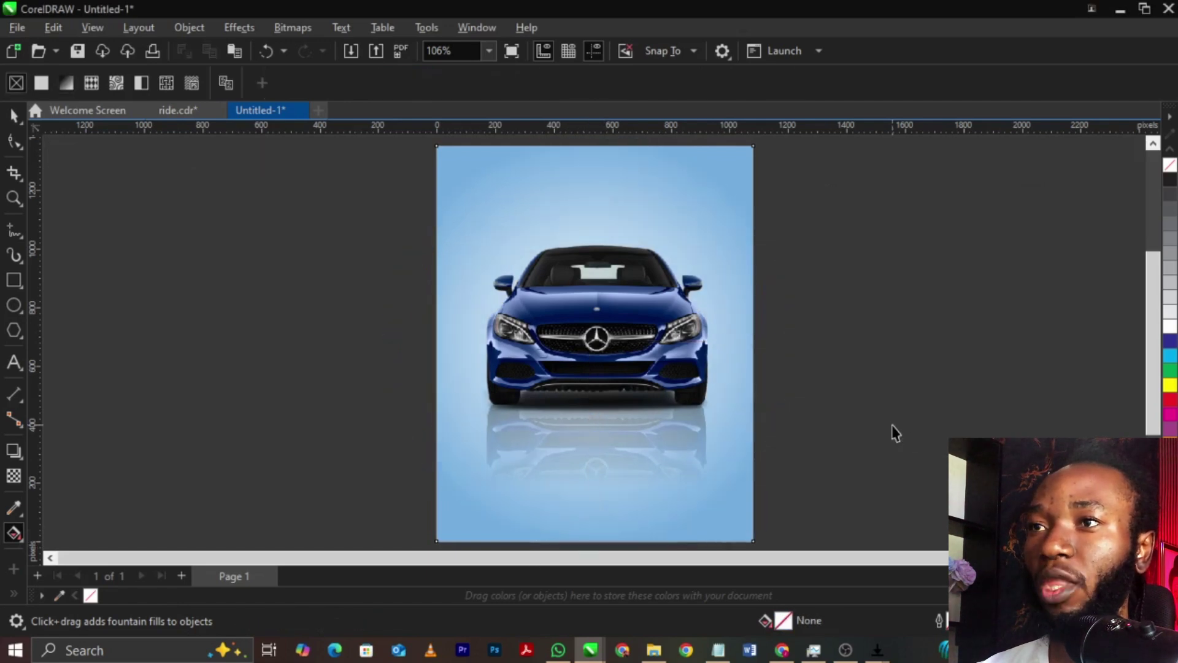
- Switch to the 'NEED A RIDE?' ride.cdr poster, fit its page to the window, and preview it full screen
scroll(655, 378, up, 1)
key(ctrl+Tab)
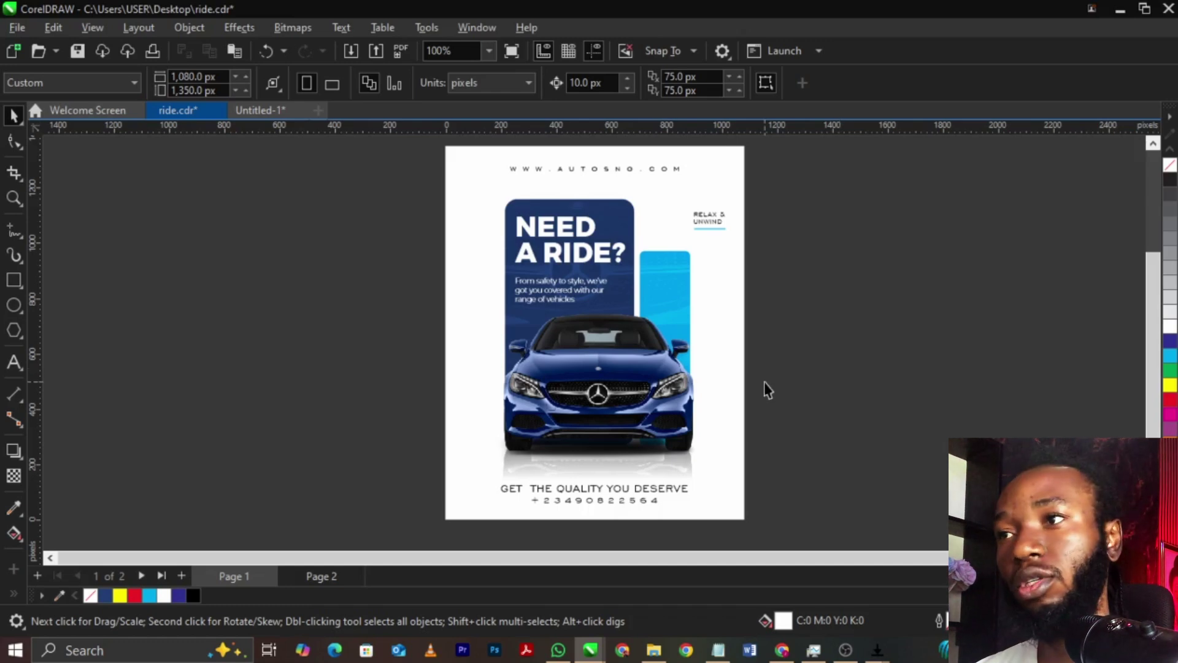
key(shift+F4)
key(F9)
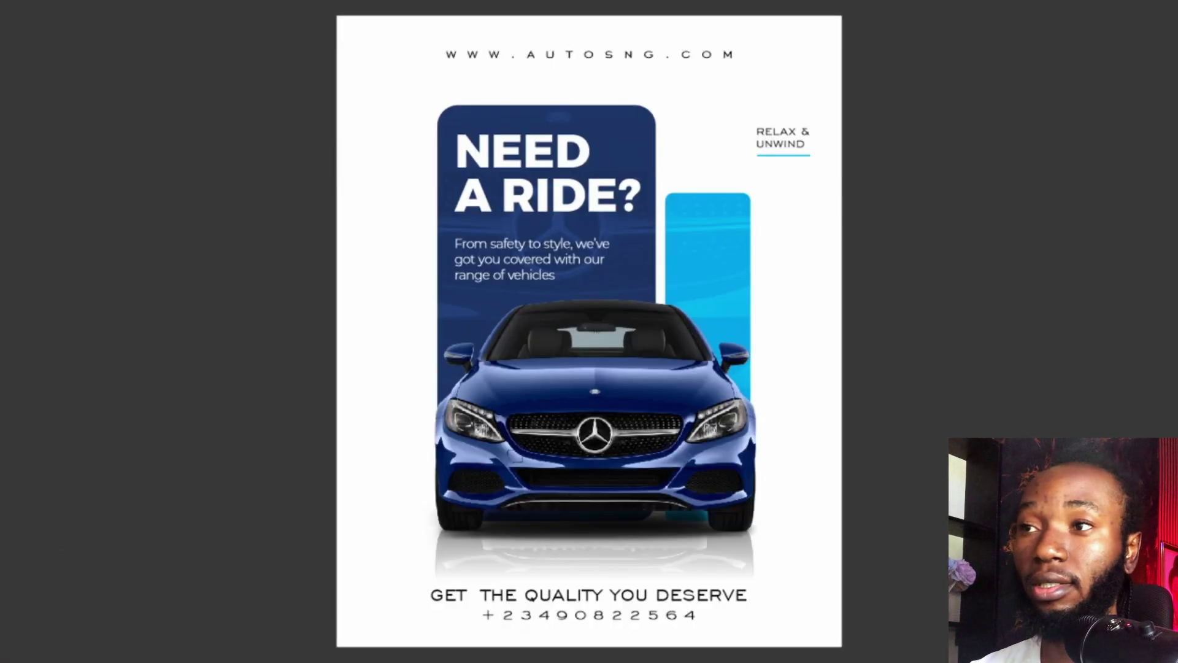